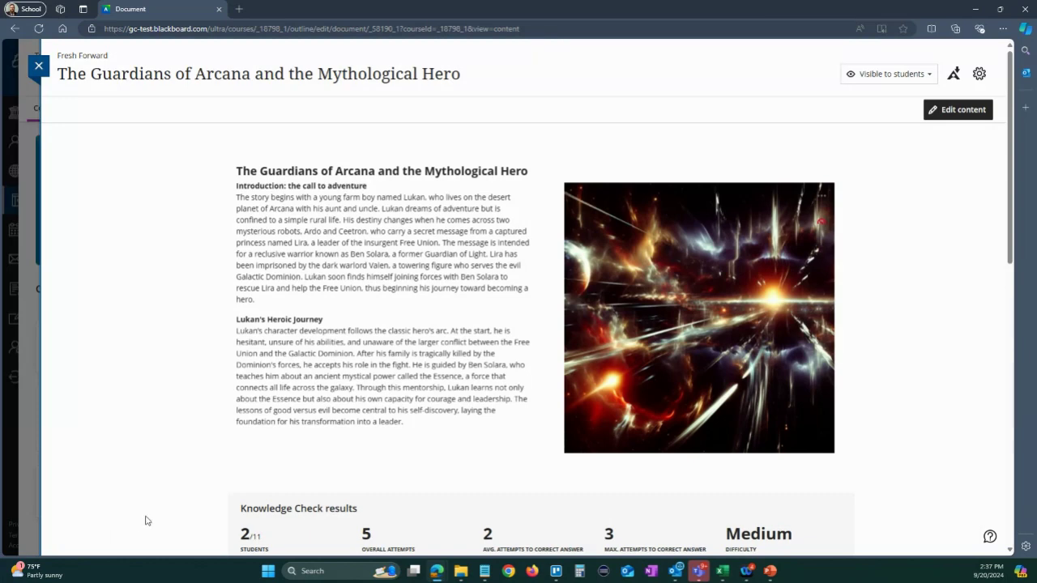
- Examine the document's introduction and the Knowledge Check results for the question about what sparks Lukan's journey, enlarging the page to read them
key("ctrl+plus")
key("ctrl+plus")
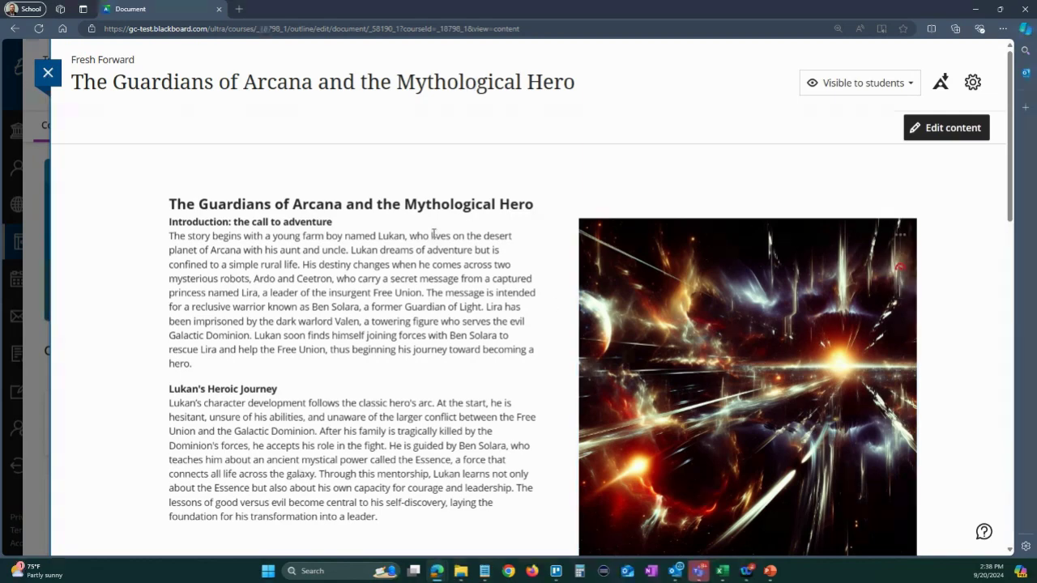
scroll(405, 232, "down", 1)
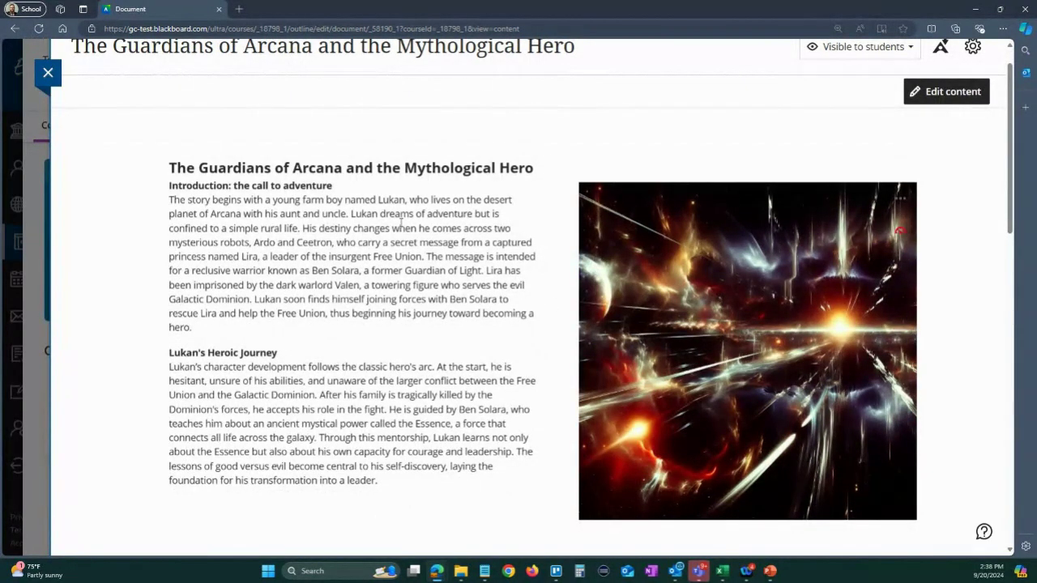
scroll(394, 243, "down", 3)
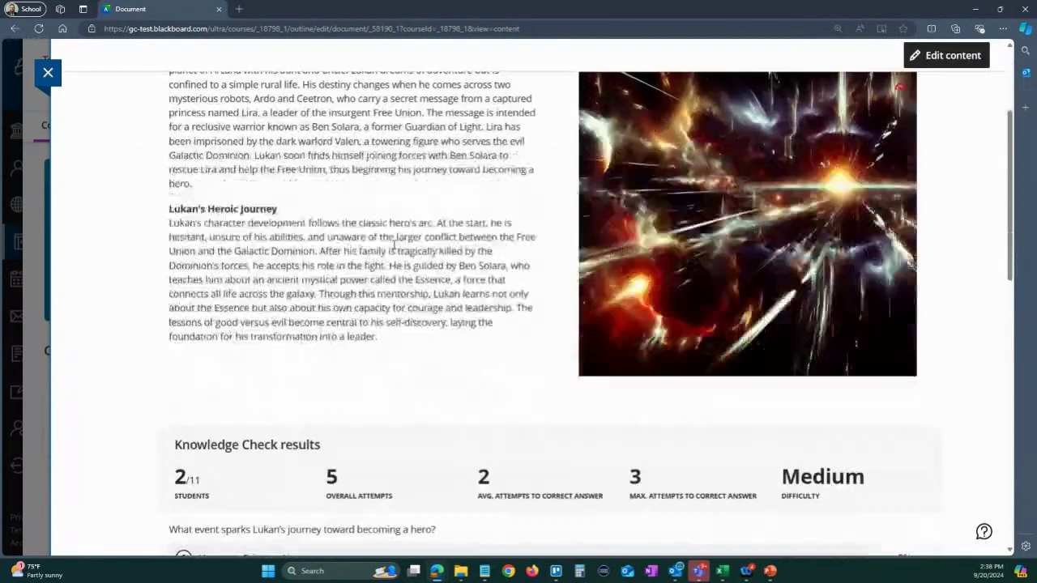
scroll(394, 243, "down", 4)
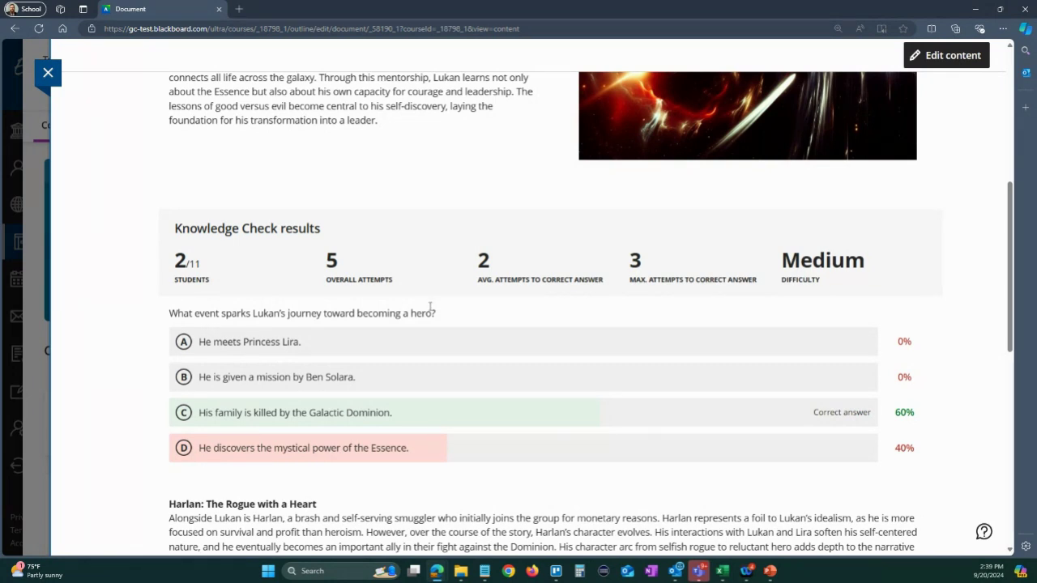
scroll(430, 305, "down", 2)
scroll(431, 305, "up", 6)
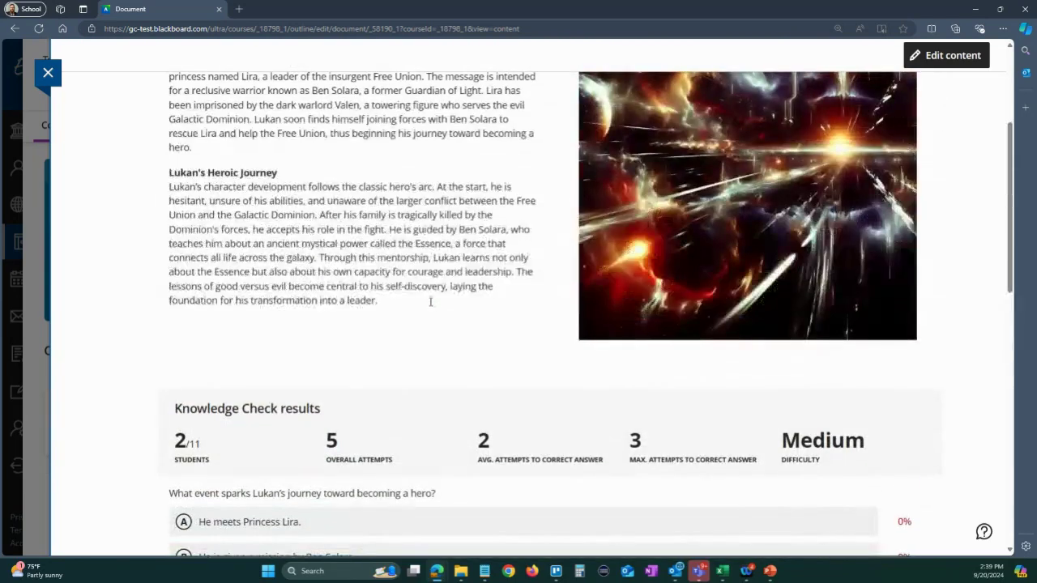
key("ctrl+minus")
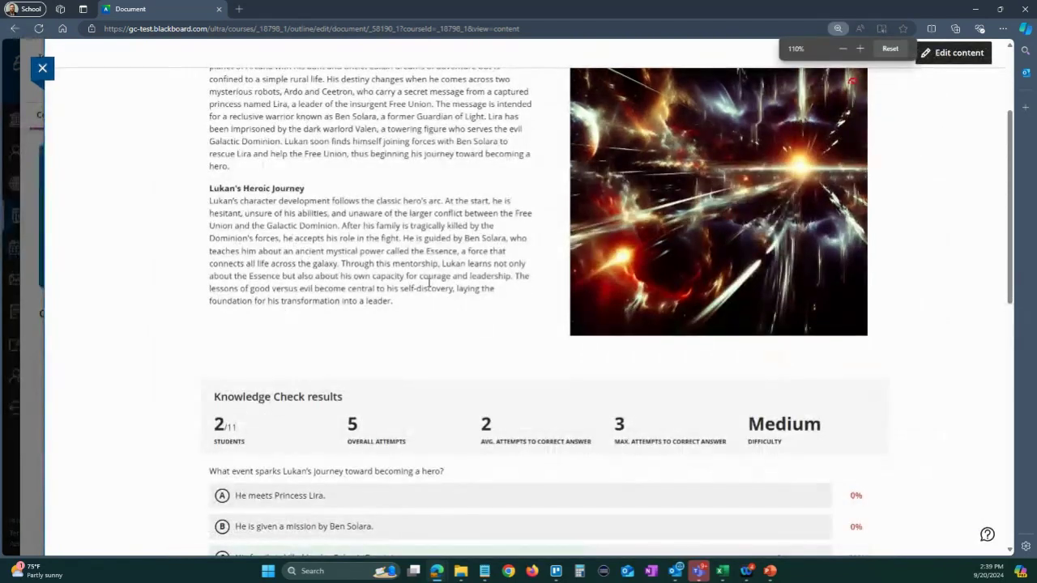
key("ctrl+minus")
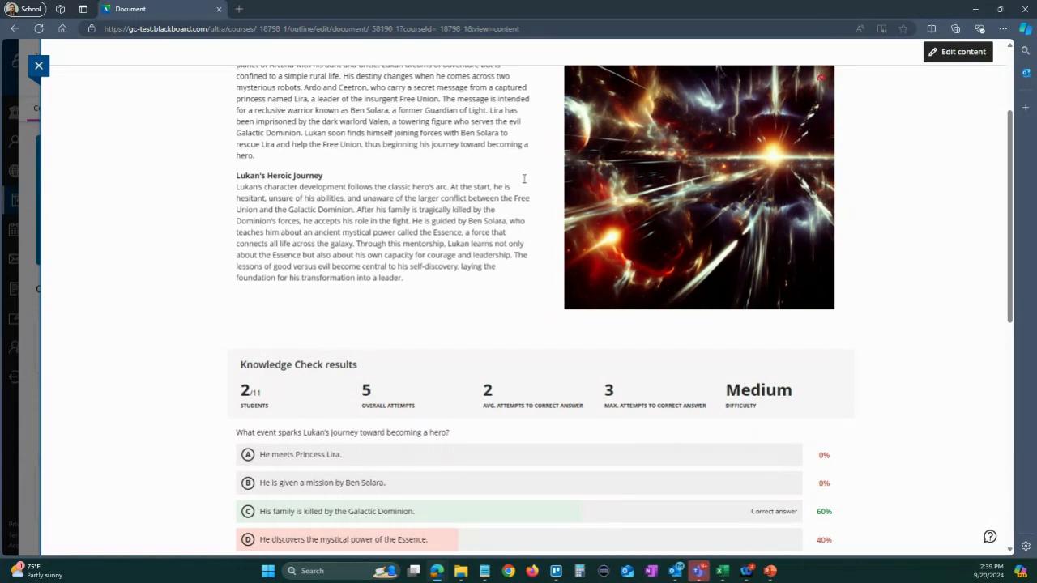
- Review the whole document's layout, including its images, the knowledge check and the Harlan, Lira and Valen sections
scroll(548, 252, "down", 3)
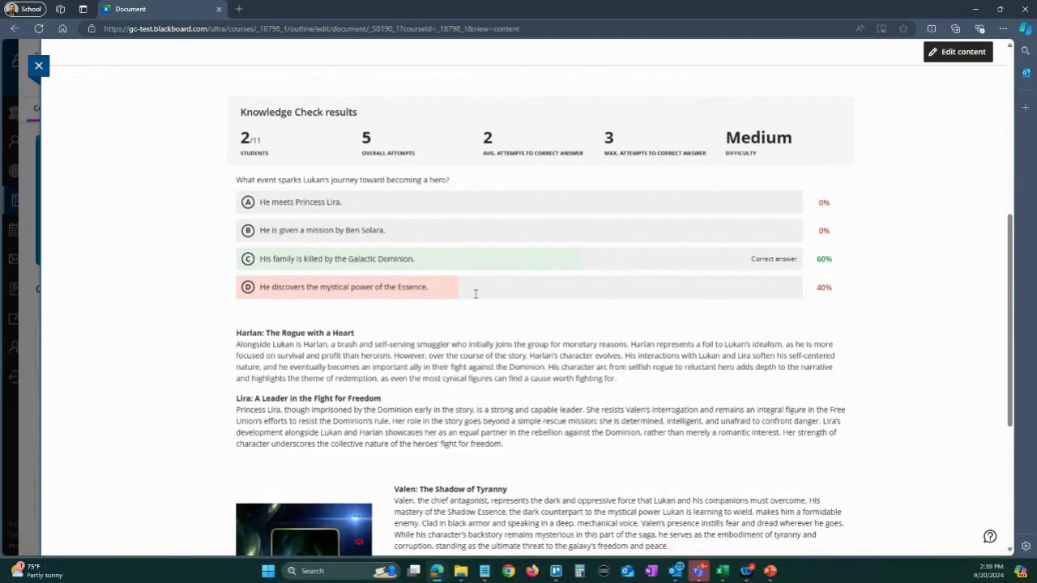
scroll(476, 294, "up", 1)
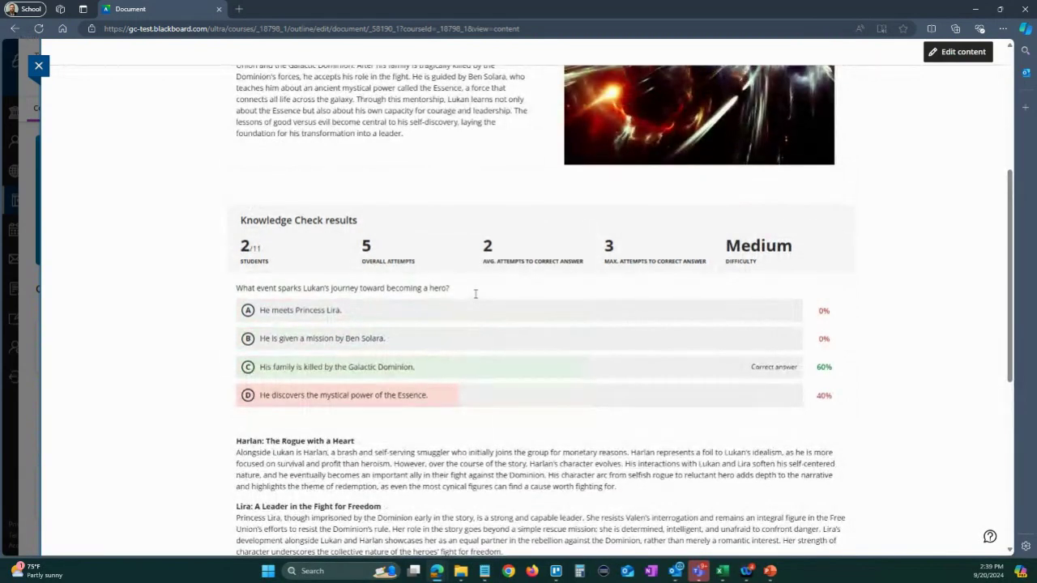
scroll(494, 253, "up", 3)
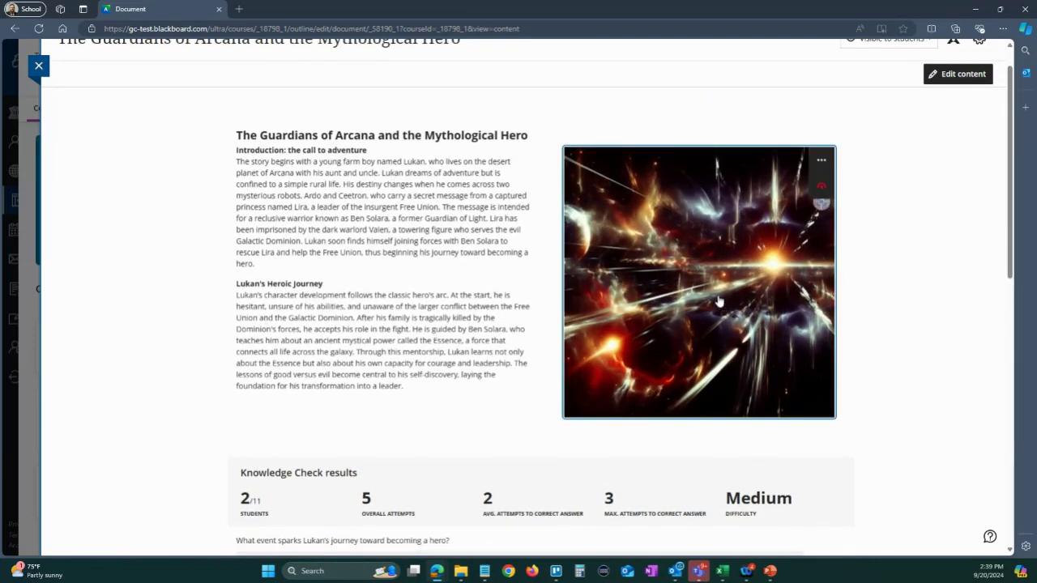
scroll(488, 359, "down", 3)
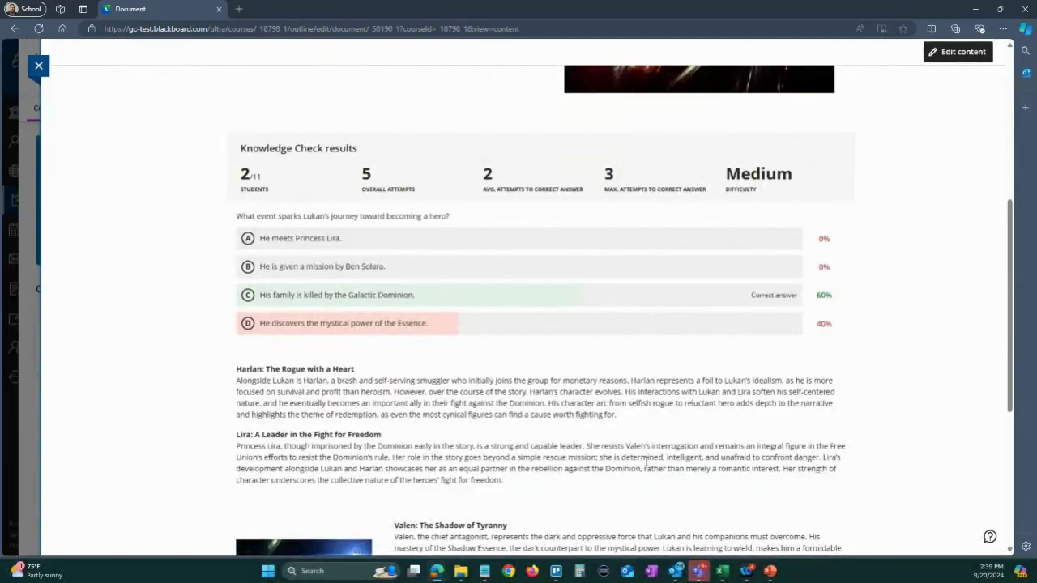
scroll(648, 453, "down", 3)
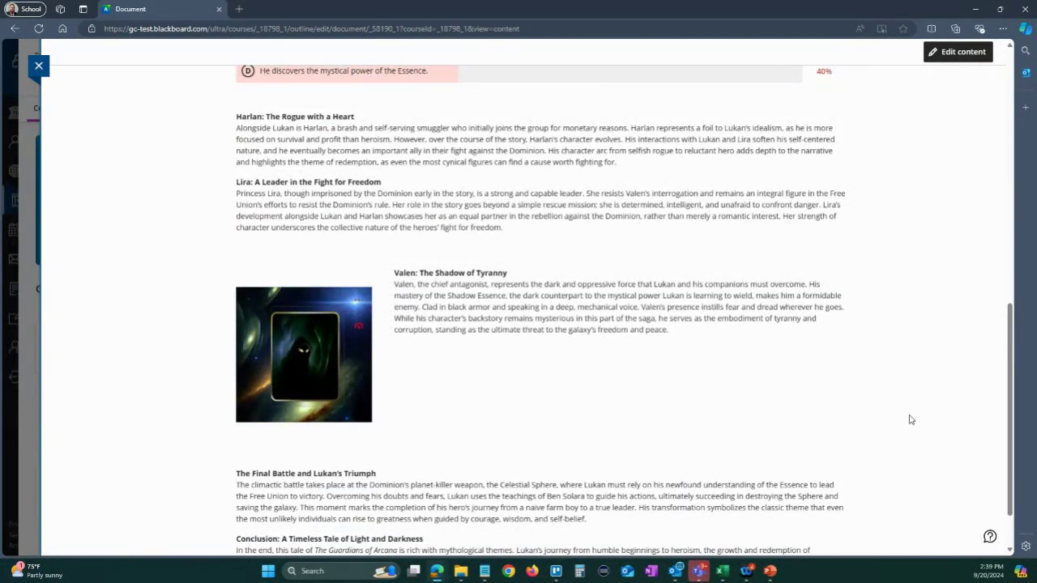
scroll(891, 457, "up", 1)
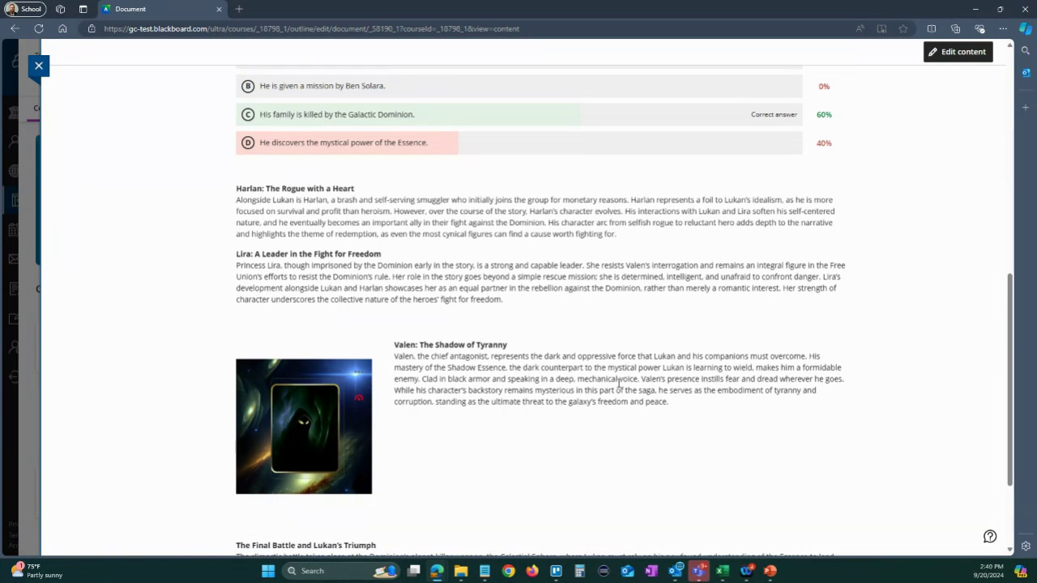
scroll(619, 382, "up", 1)
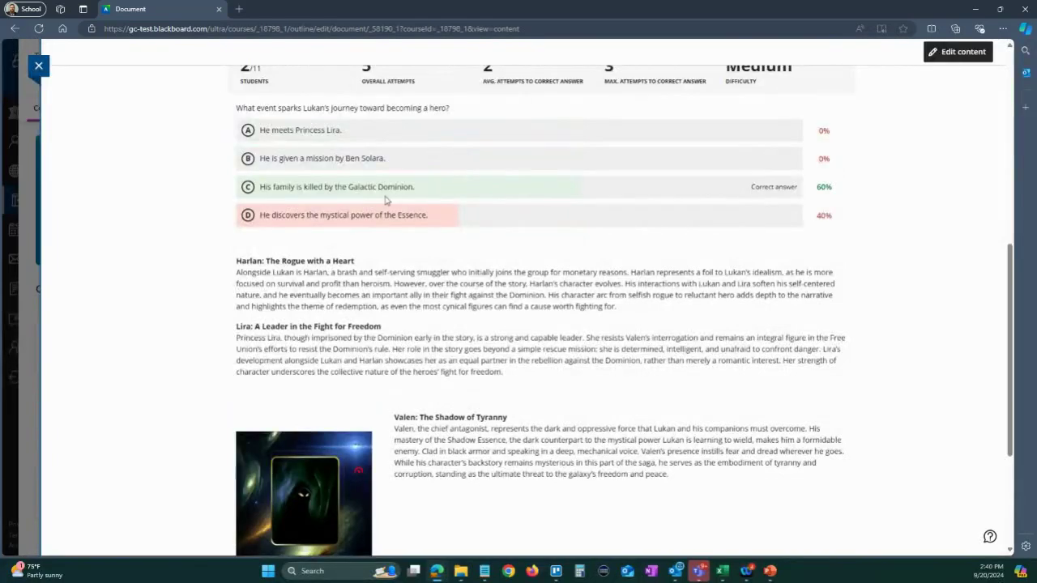
scroll(486, 320, "up", 2)
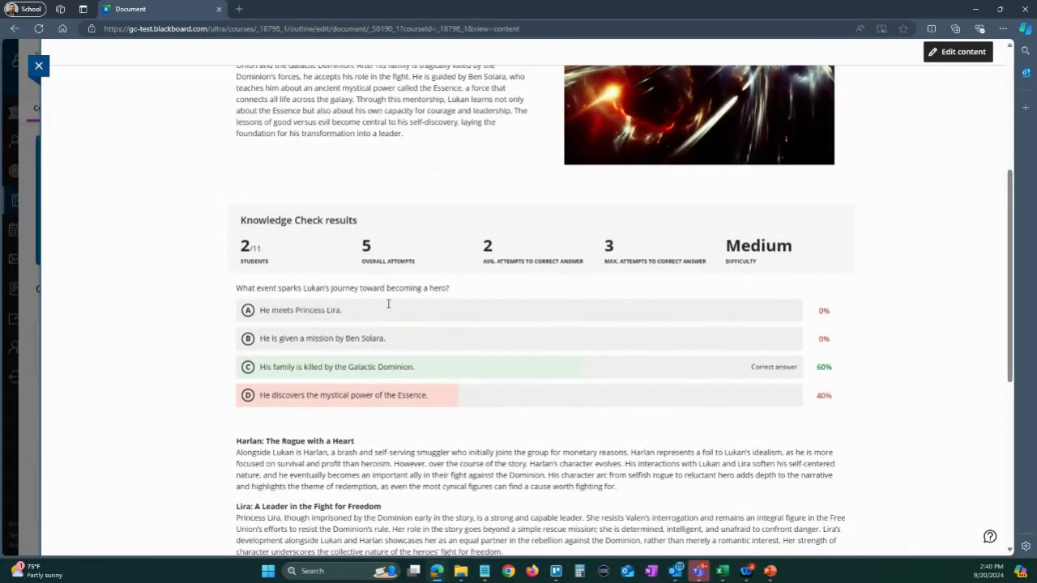
scroll(884, 167, "up", 4)
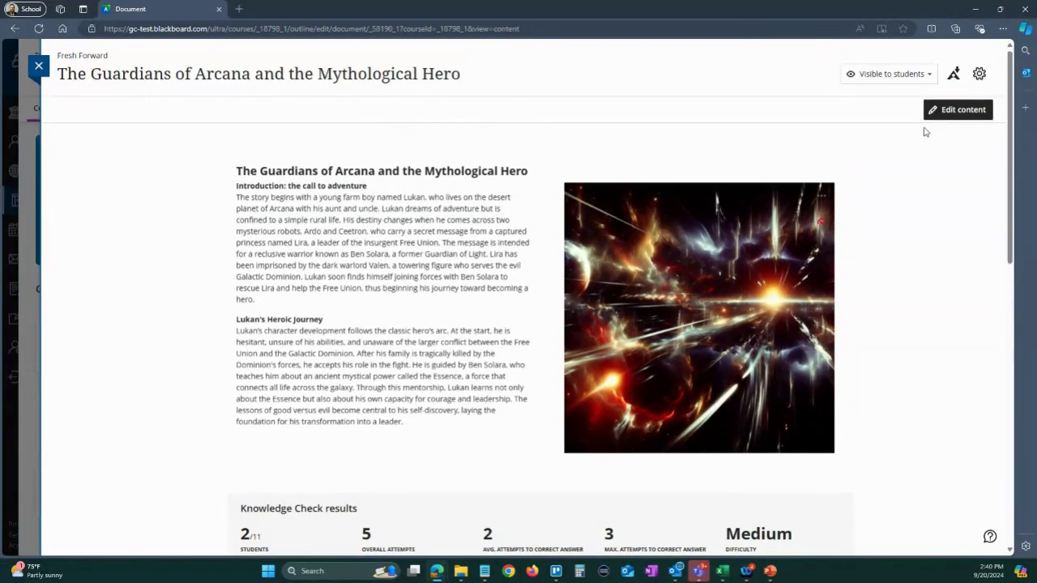
- Open the document for editing and insert a Knowledge check block between the Lira and Valen sections
left_click(956, 113)
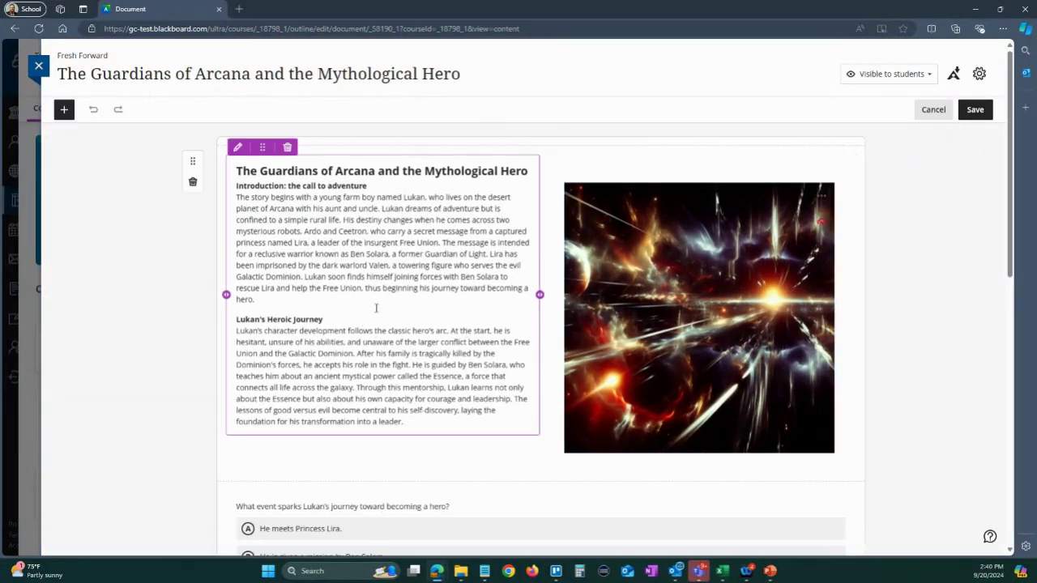
scroll(640, 307, "down", 3)
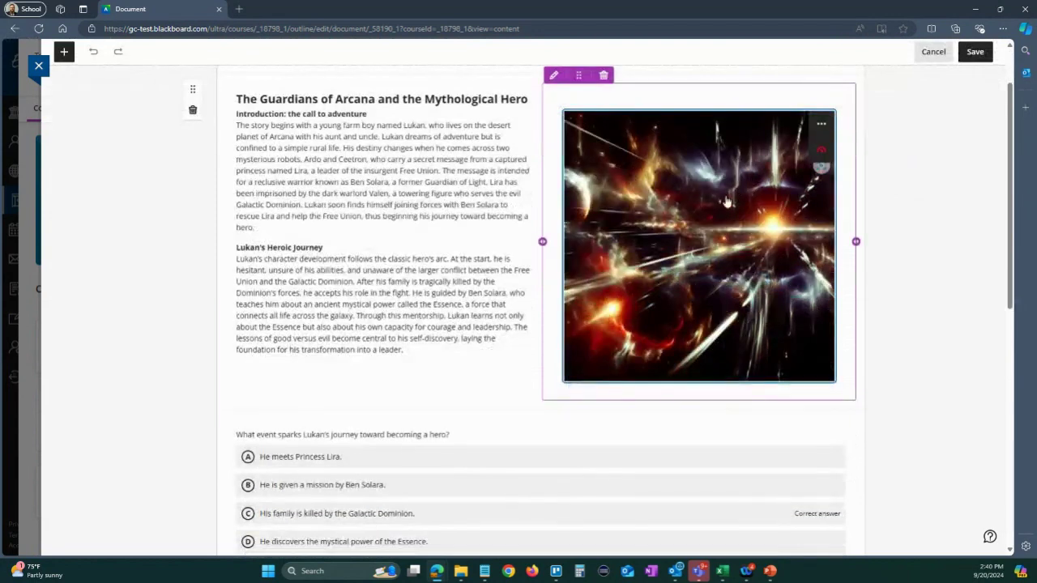
scroll(298, 314, "down", 2)
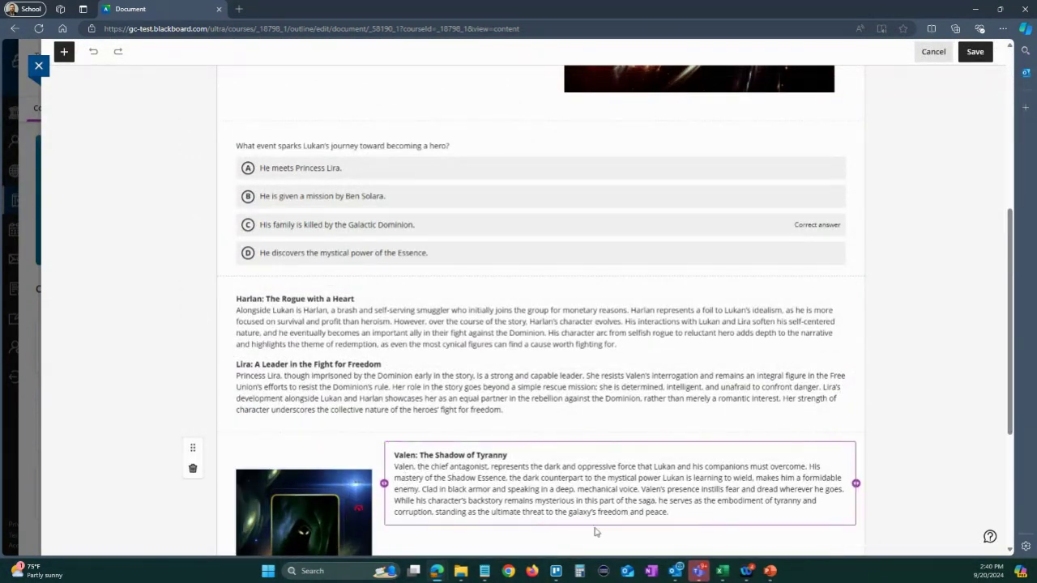
scroll(613, 358, "down", 1)
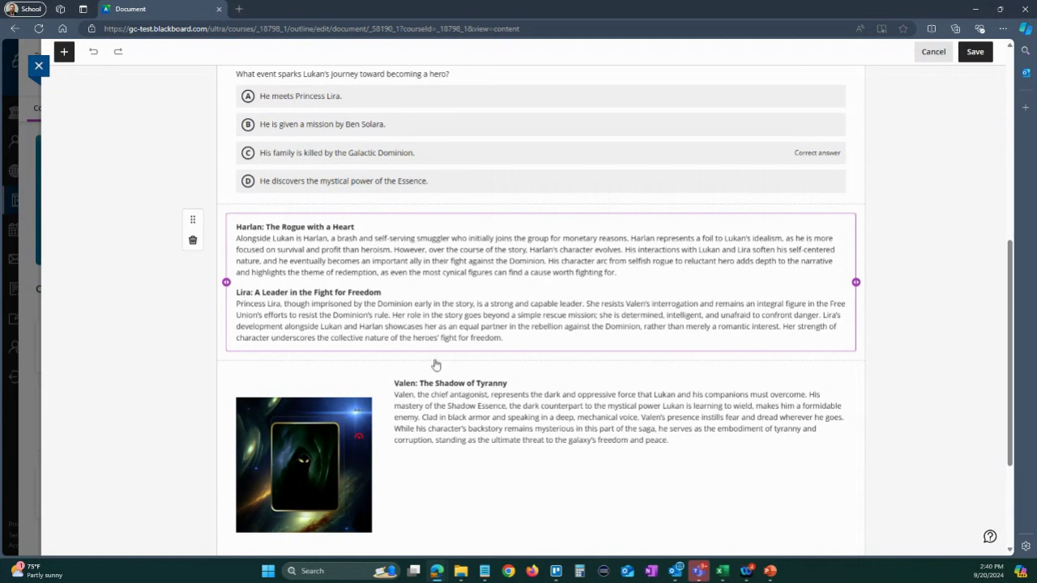
mouse_move(545, 365)
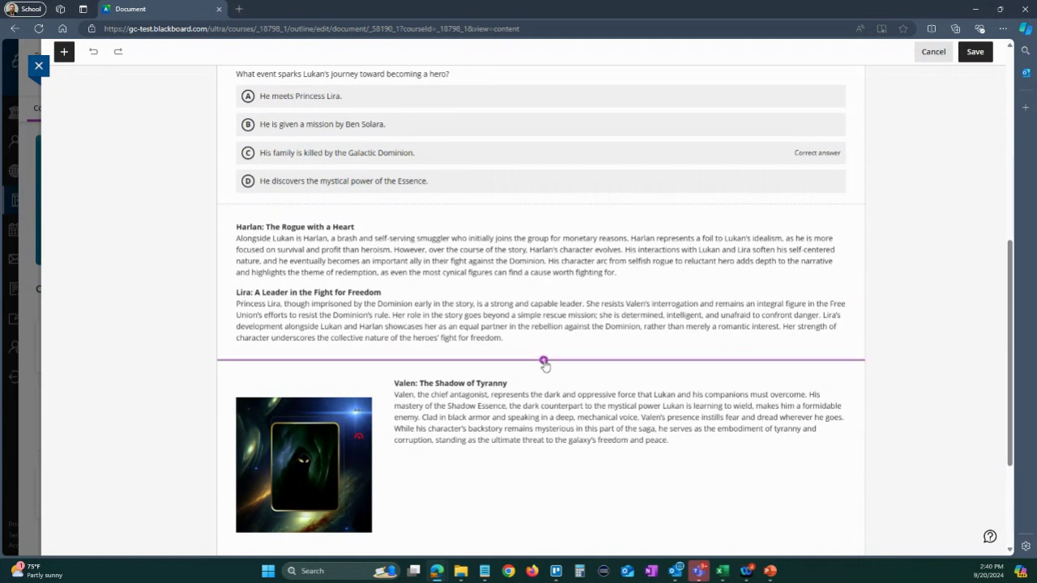
left_click(543, 362)
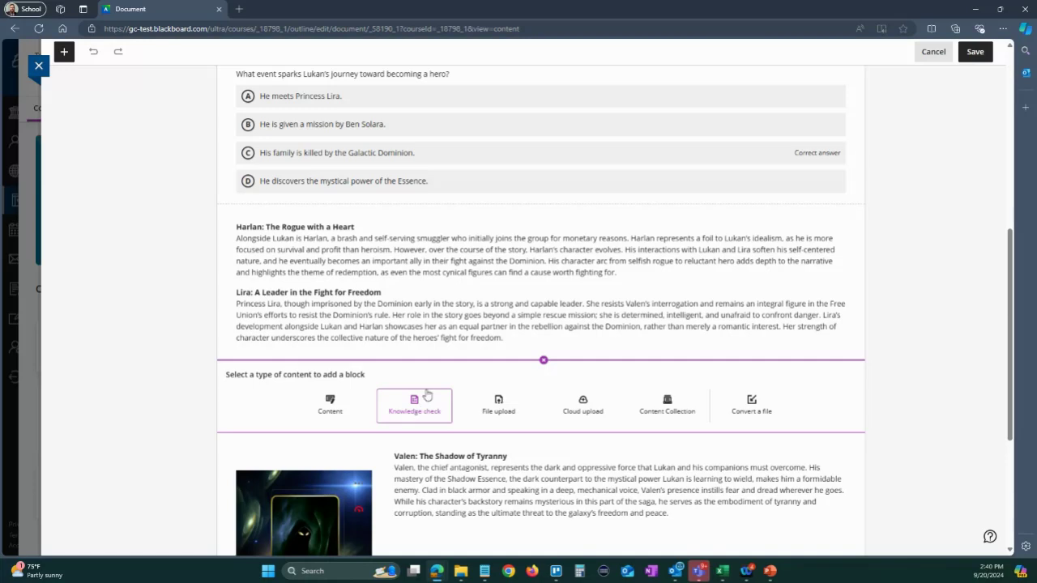
left_click(426, 395)
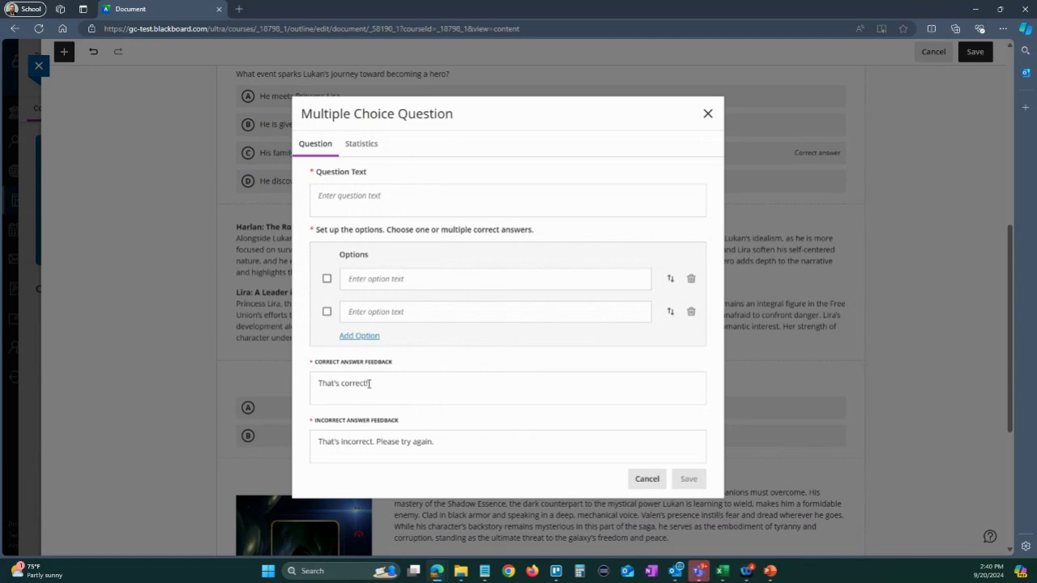
- Look at the new question's statistics, and enter the question text "Which character serves as Lukan's mentor, teaching him about the Essence?"
left_click(364, 147)
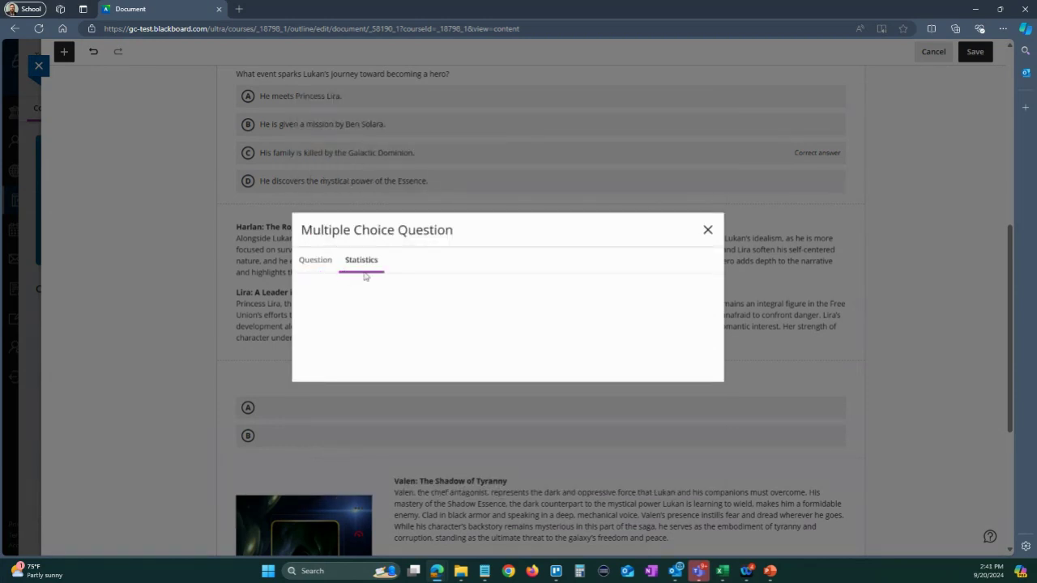
left_click(316, 259)
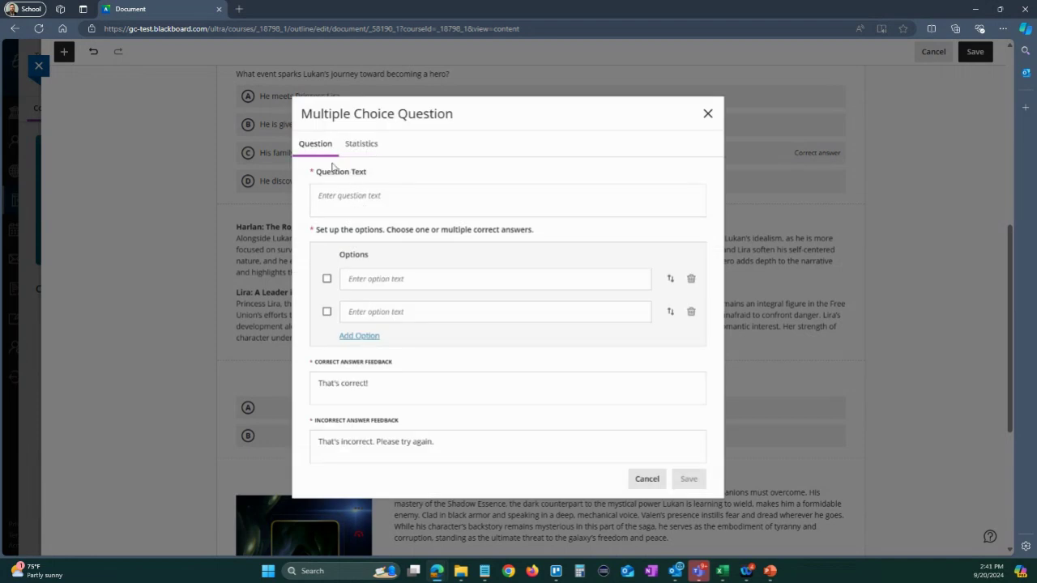
left_click(350, 199)
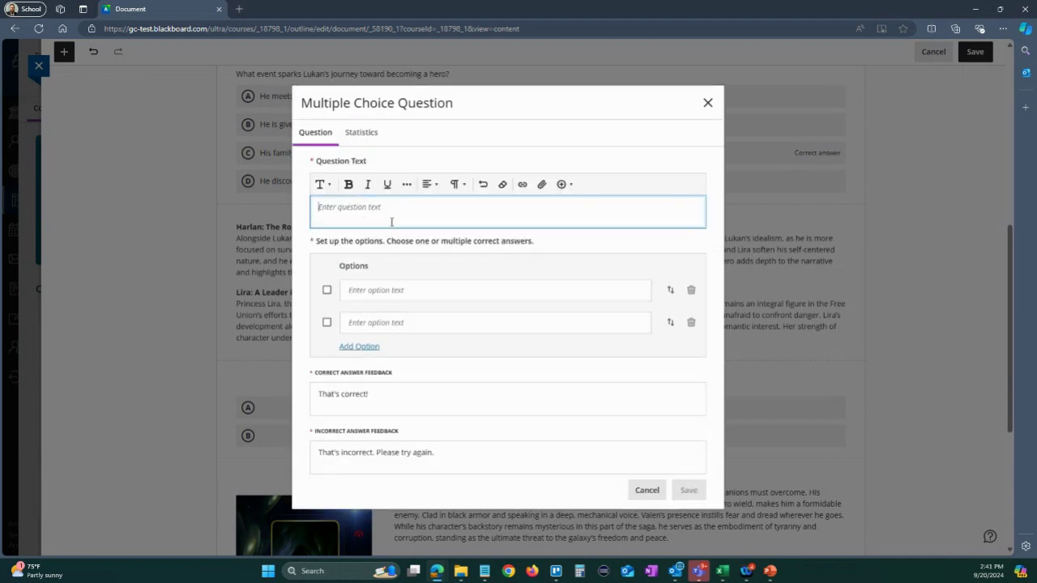
key("alt+Tab")
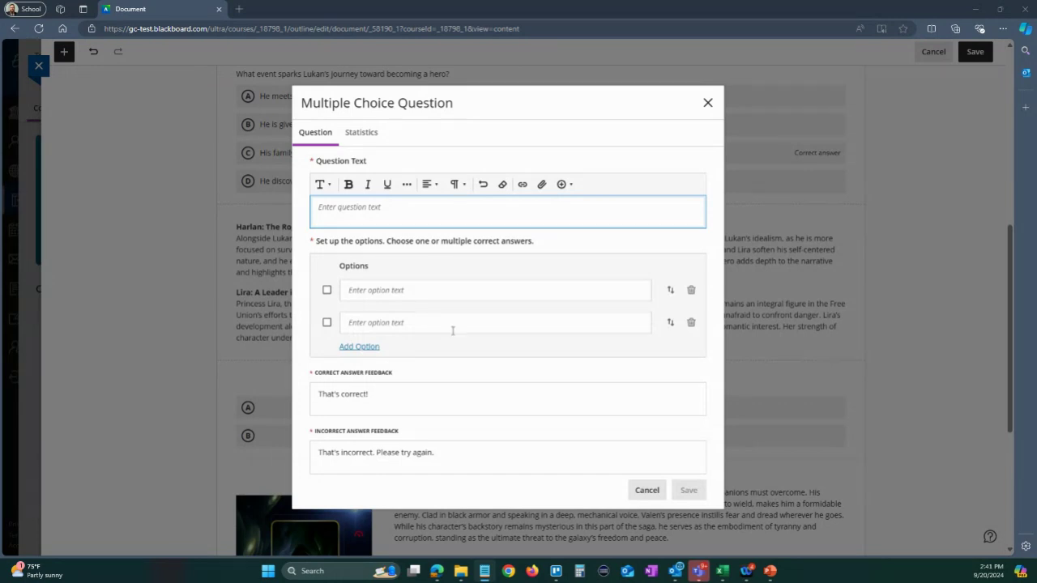
type("Which character serves as Lukan's mentor, teaching him about the Essence?")
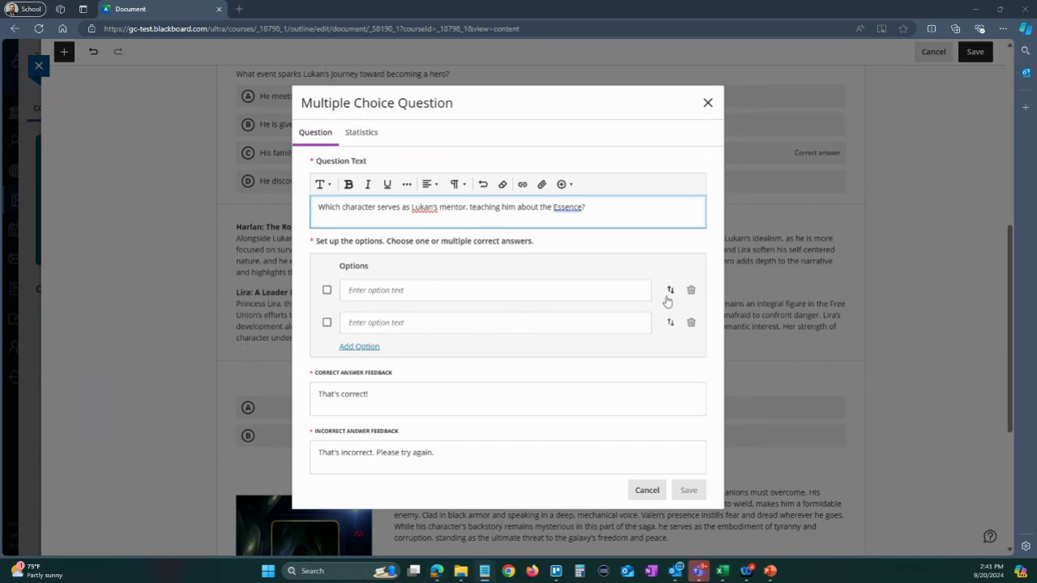
- Enter Harlan and Ardo as the first two answer options, and add a third option, Valen
left_click(639, 288)
type("Harlan")
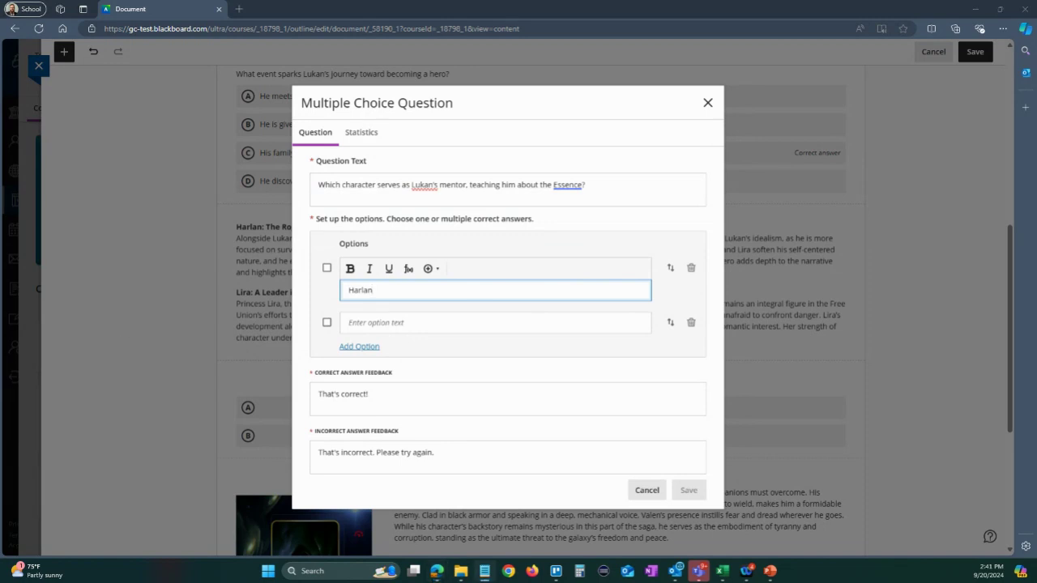
left_click(527, 326)
type("Ardo")
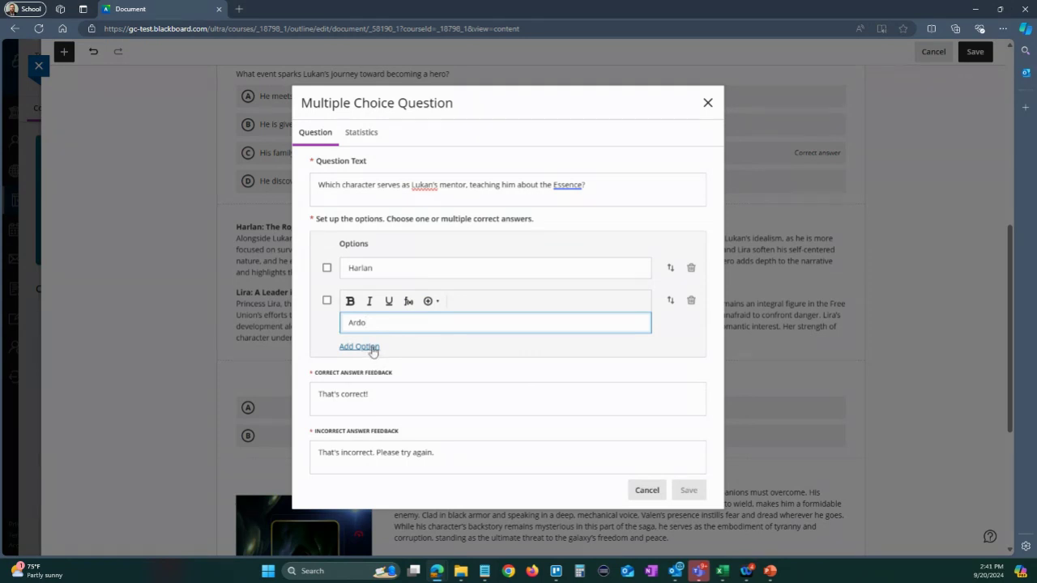
left_click(359, 347)
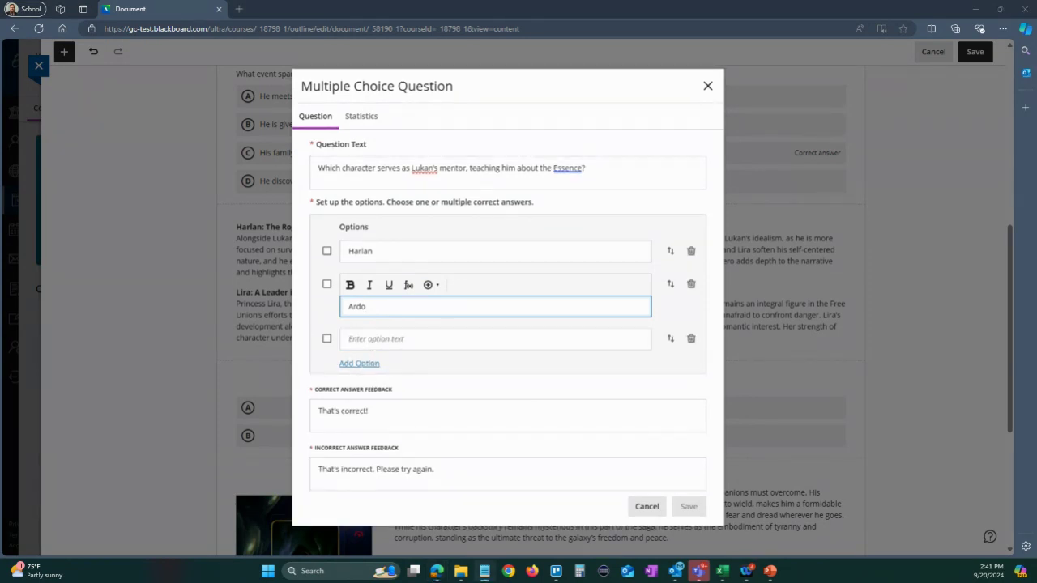
left_click(415, 339)
type("Valen")
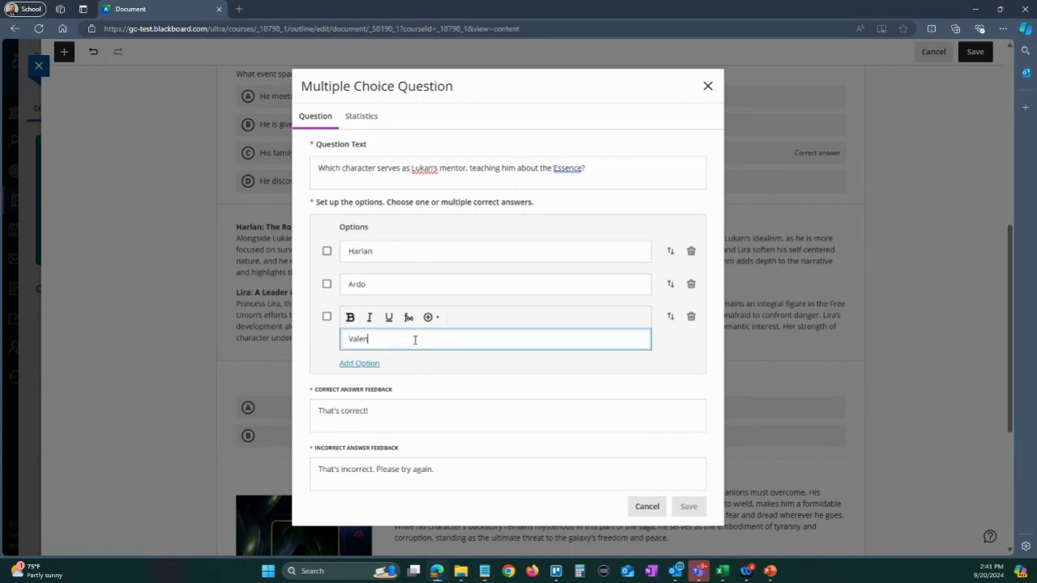
- Add a fourth answer option, Ben Solara, and mark it as the correct answer
left_click(372, 363)
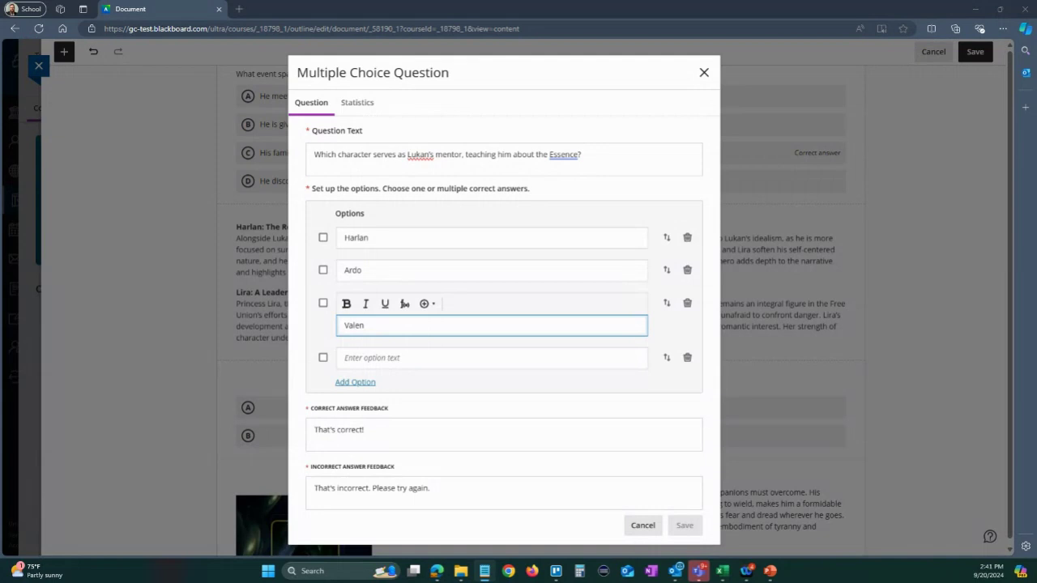
left_click(359, 356)
type("Ben Solara")
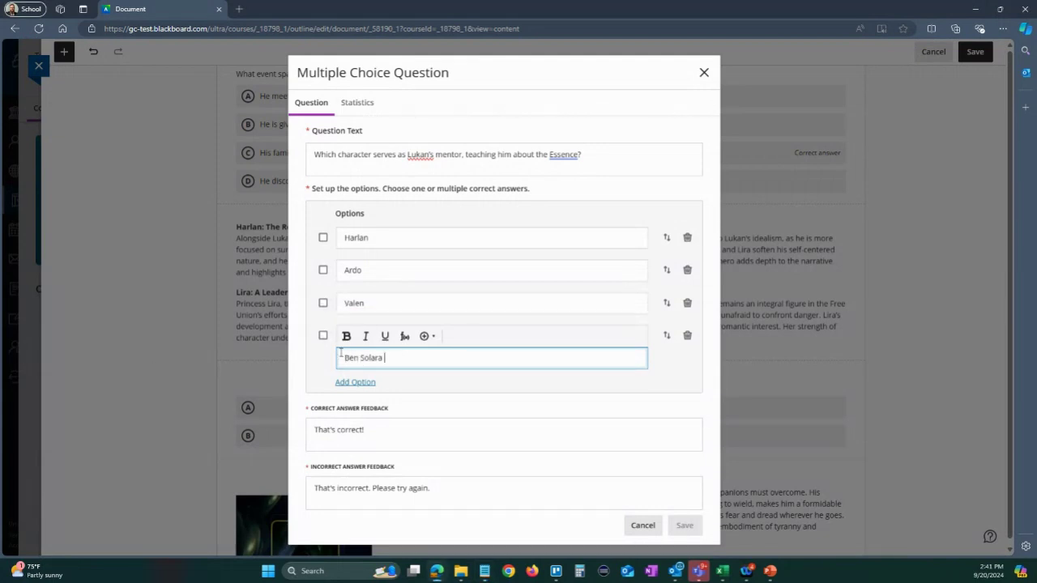
left_click(324, 336)
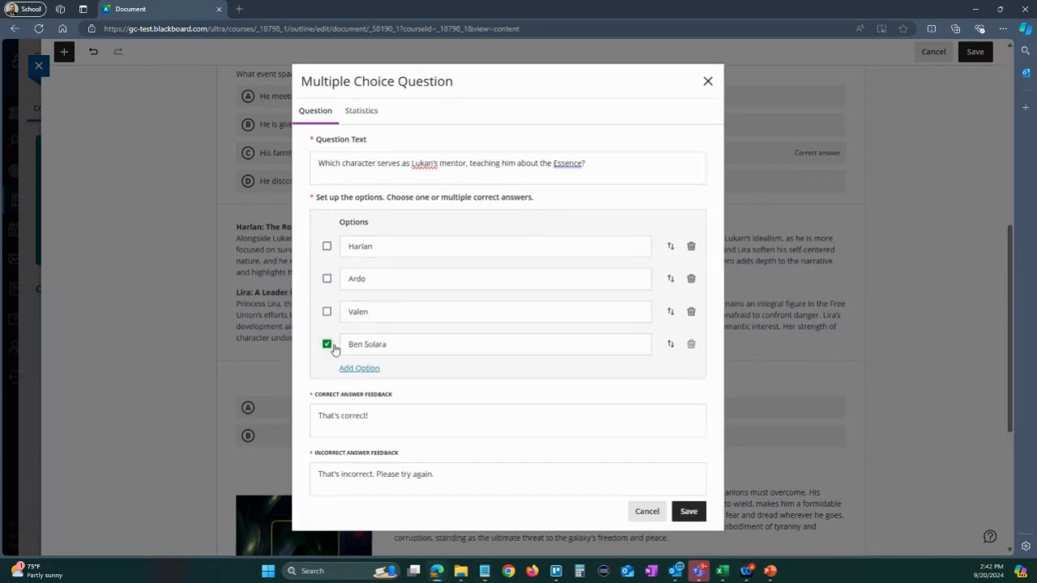
- Try clearing Ben Solara as the correct answer and marking Valen and Ardo as additional correct answers
left_click(327, 345)
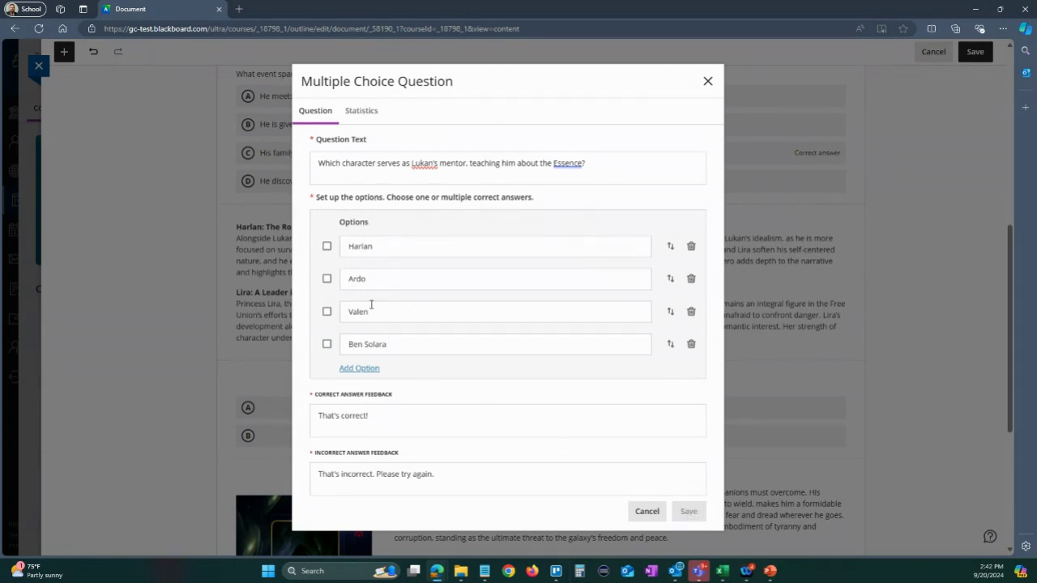
left_click(327, 346)
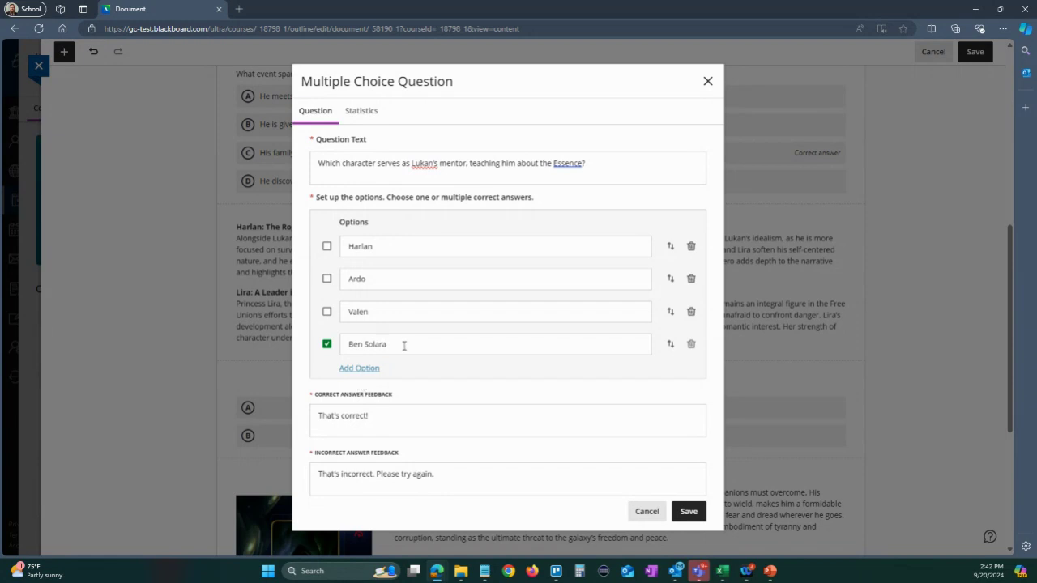
left_click(327, 314)
left_click(327, 279)
left_click(328, 279)
left_click(327, 312)
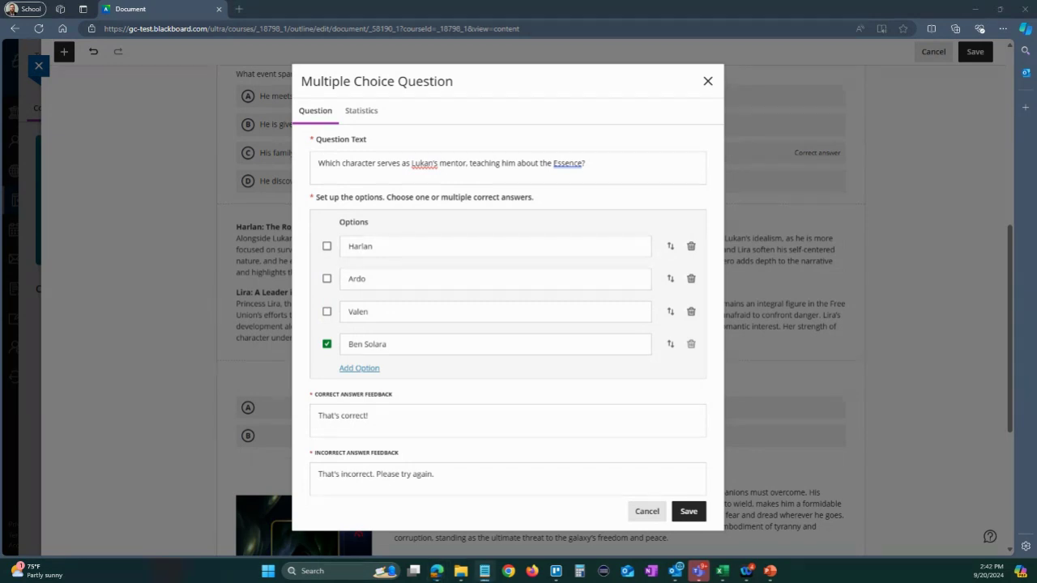
- Set the correct answer feedback to "Correct! Ben Solara is the wise mentor who guides Lukan on his journey and teaches him about the mystical Essence." and save
left_click(411, 419)
key("ctrl+a")
type("Correct! Ben Solara is the wise mentor who guides Lukan on his journey and teaches him about the mystical Essence.")
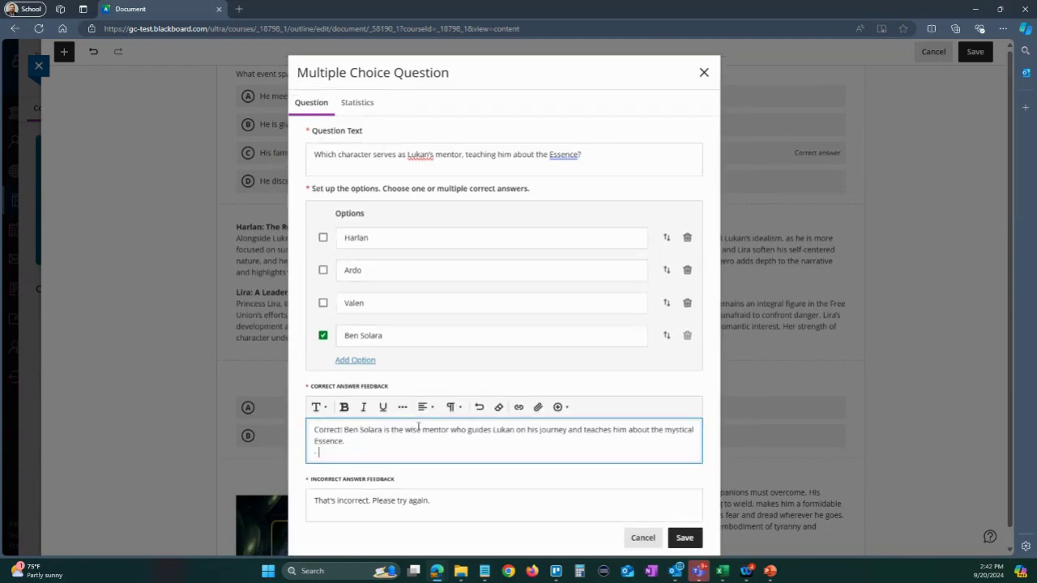
key("BackSpace")
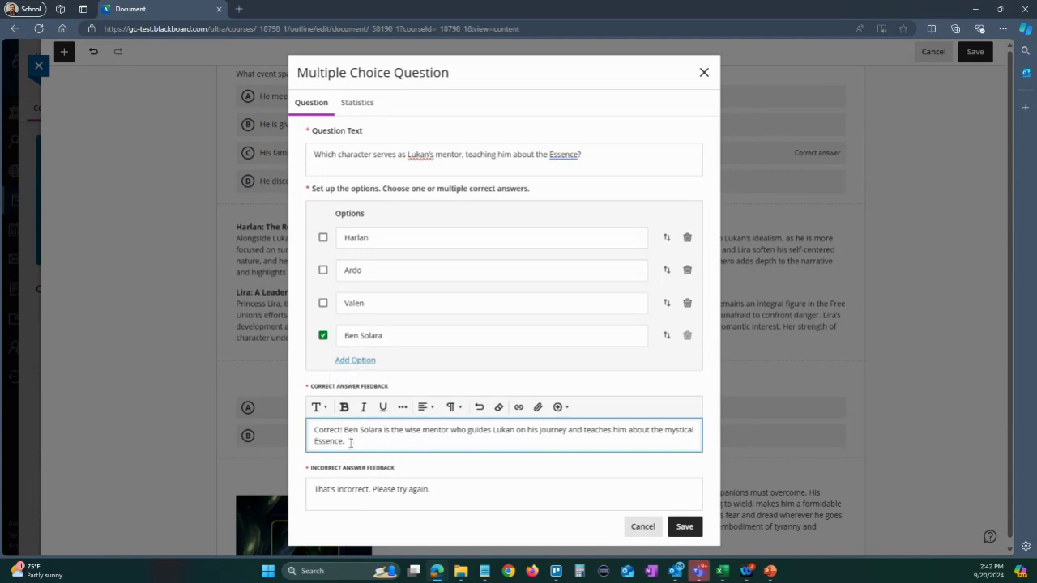
left_click(523, 501)
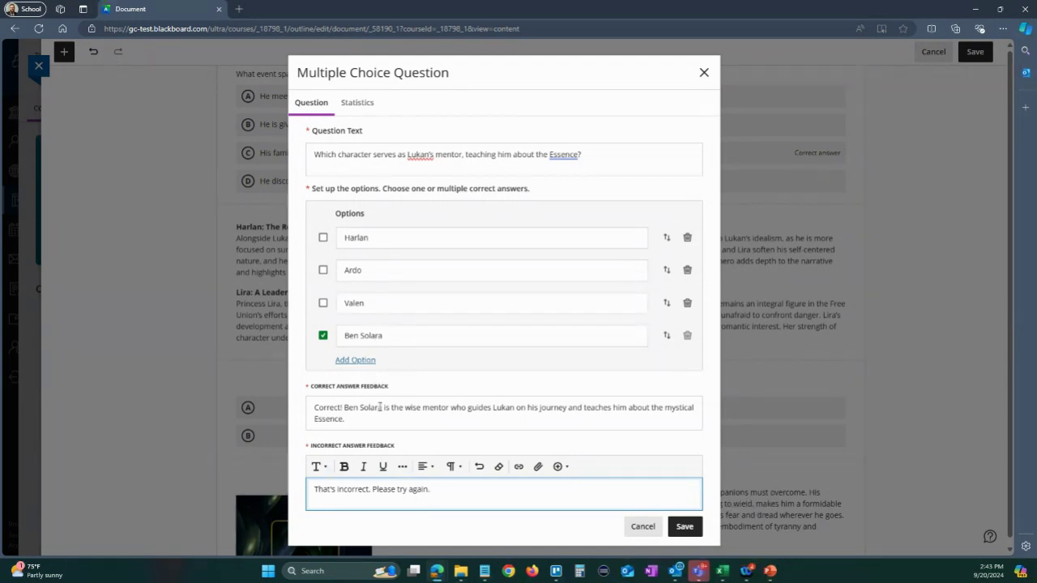
left_click(684, 527)
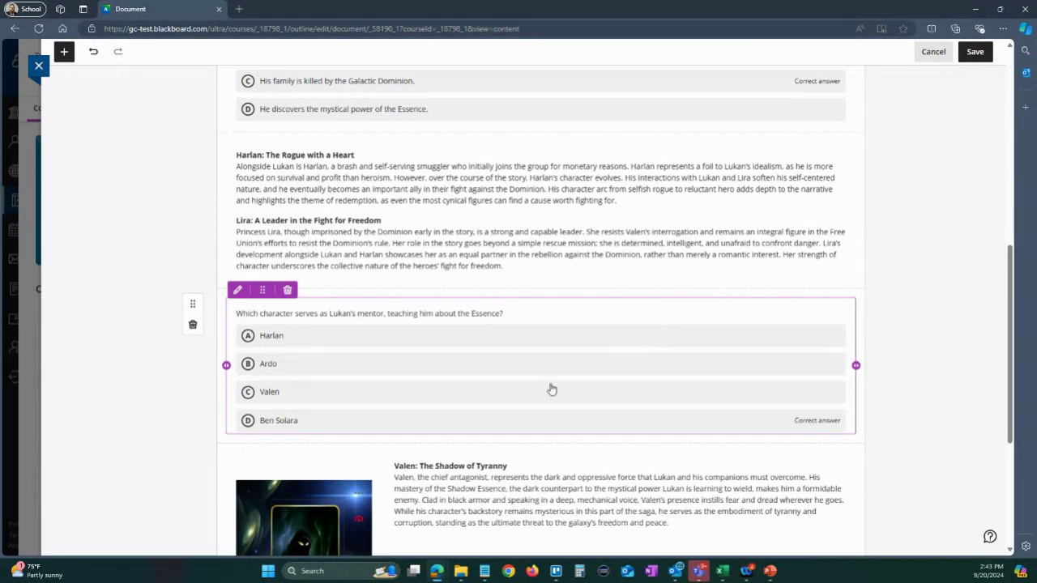
- Insert a Knowledge check block below the mentor question and enter the question "How does Harlan's character change over the course of the story?"
left_click(544, 443)
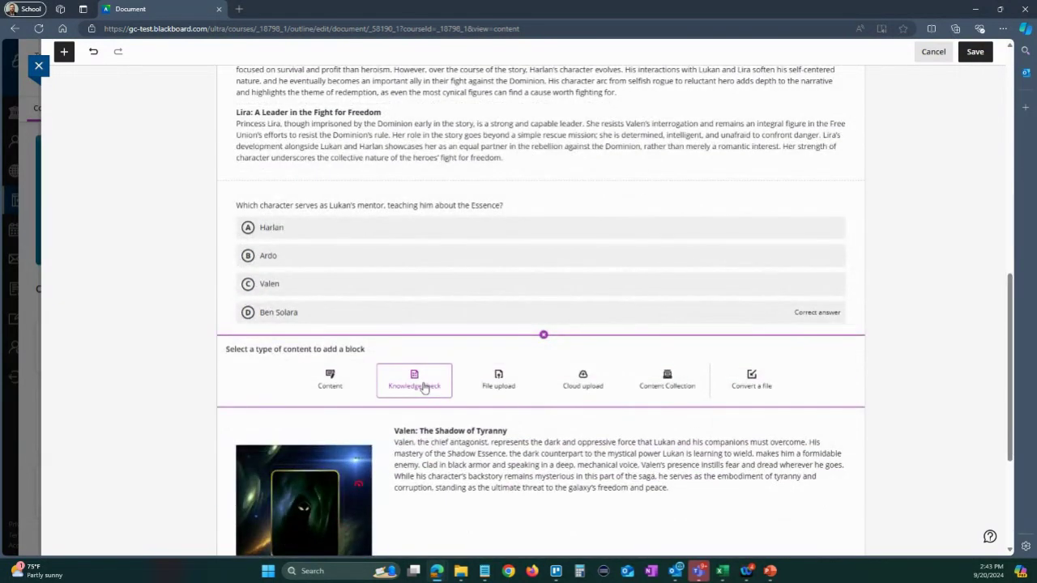
left_click(420, 381)
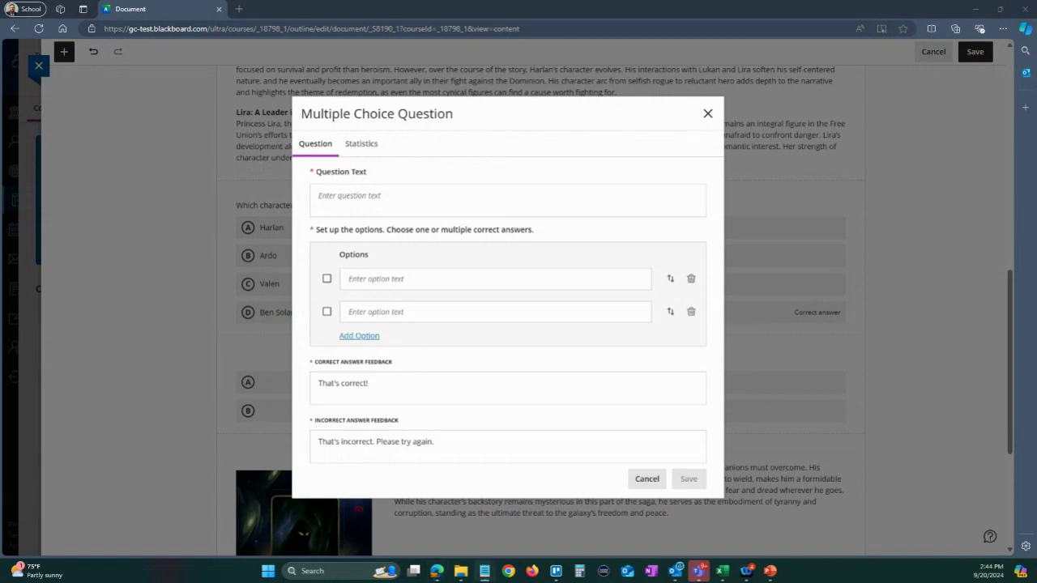
left_click(395, 198)
type("How does Harlan's character change over the course of the story?")
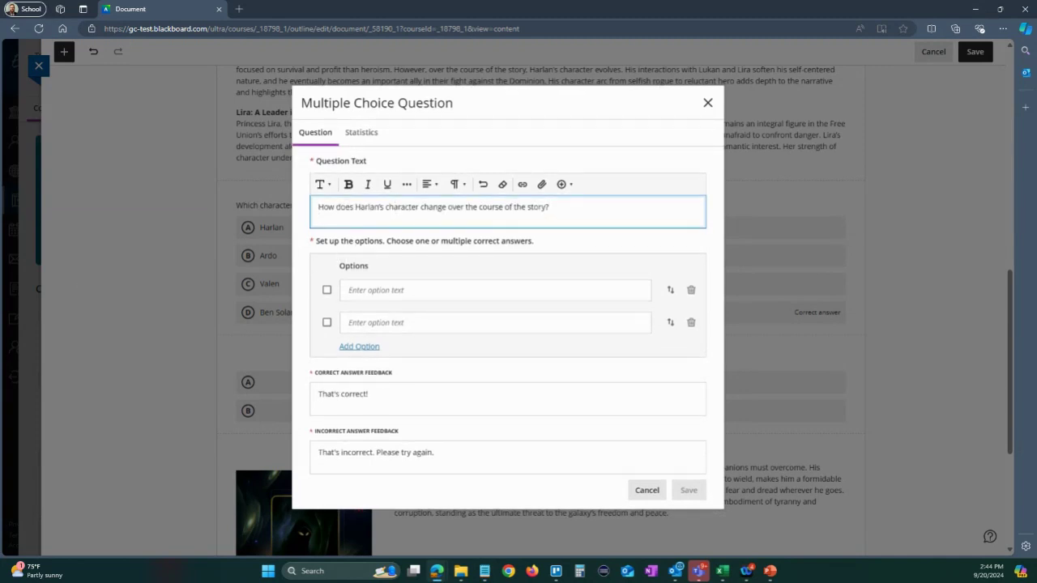
- Enter "He softens and becomes a key ally in the fight against the Dominion." as the first answer option
key("alt+Tab")
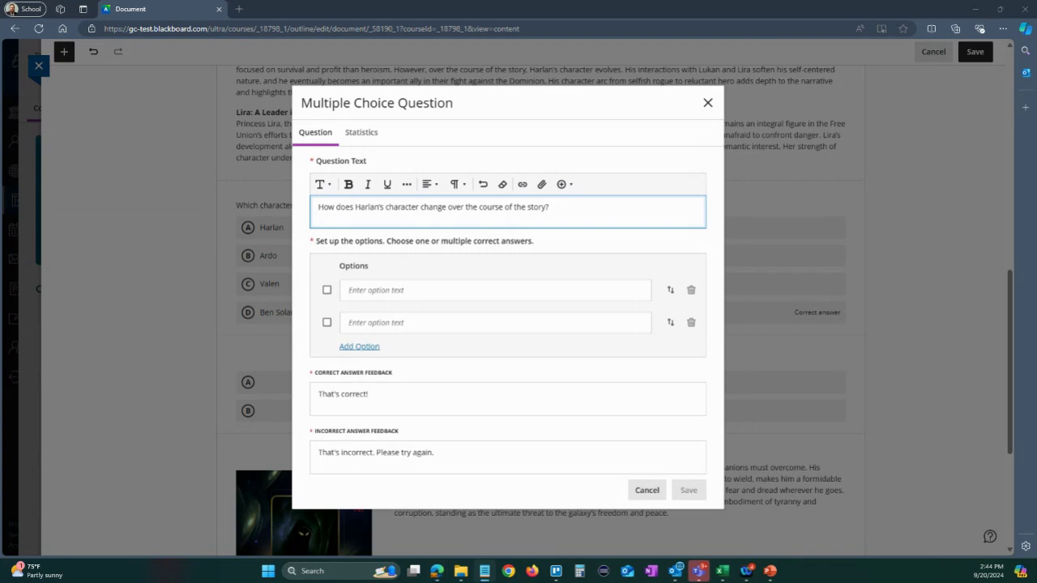
left_click(606, 288)
type("He softens and becomes a key ally in the fight against the Dominion.")
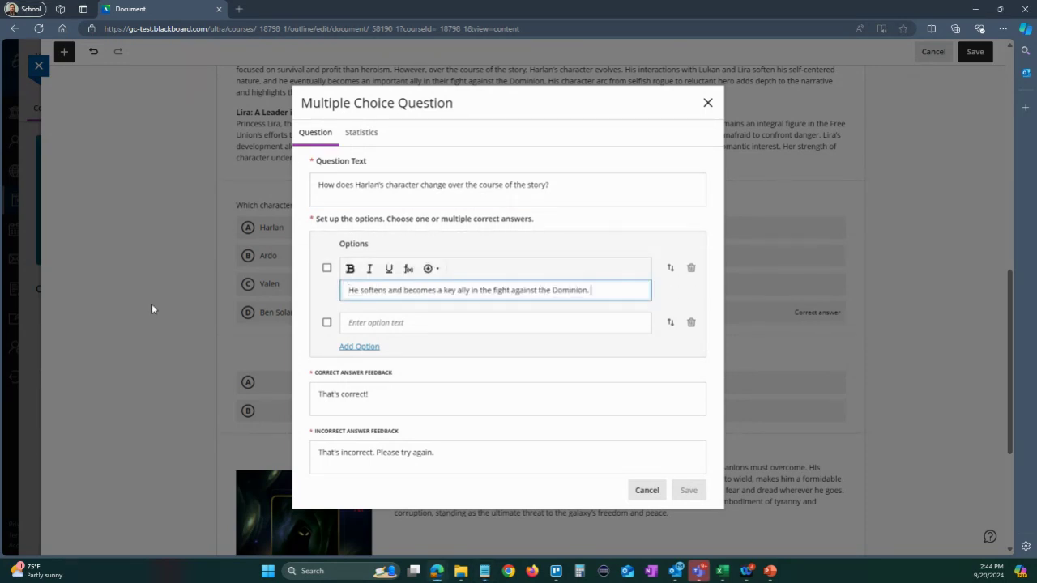
- Enter "He takes over leadership of the Free Union from Lira." as the second option and mark the first option as correct
key("alt+Tab")
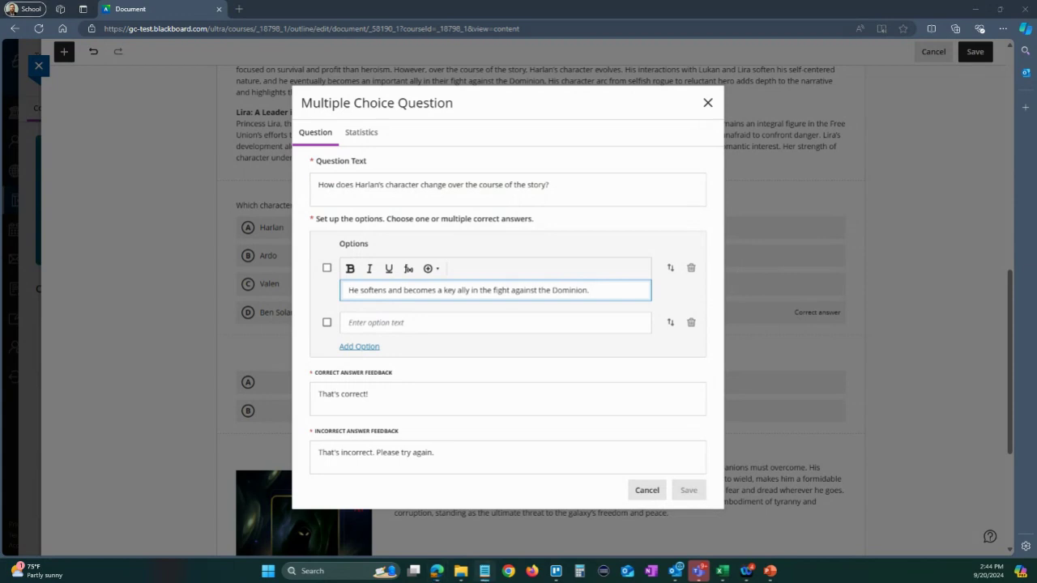
left_click(384, 321)
type("He takes over leadership of the Free Union from Lira.")
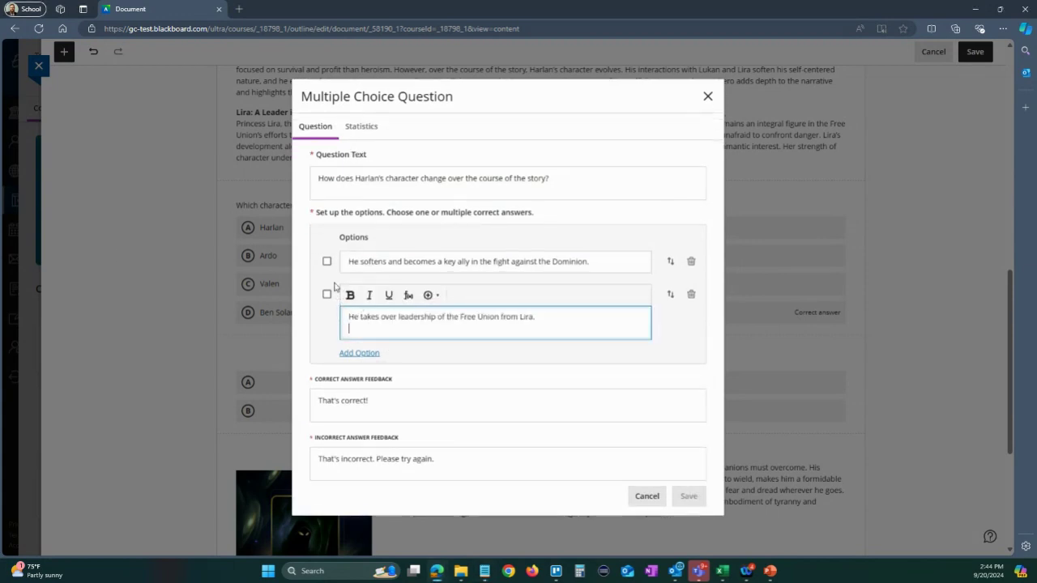
key("BackSpace")
left_click(327, 270)
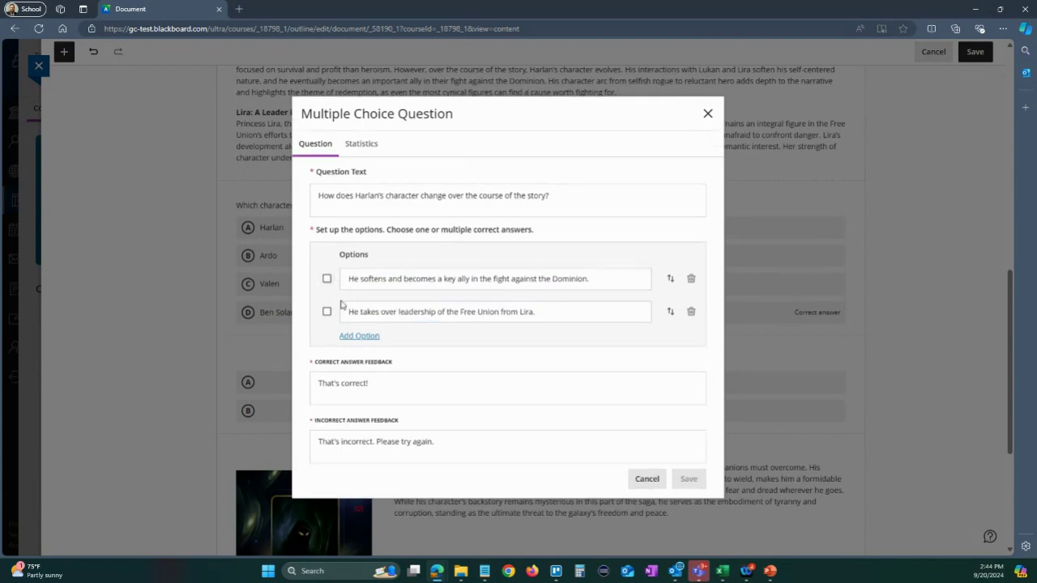
left_click(326, 278)
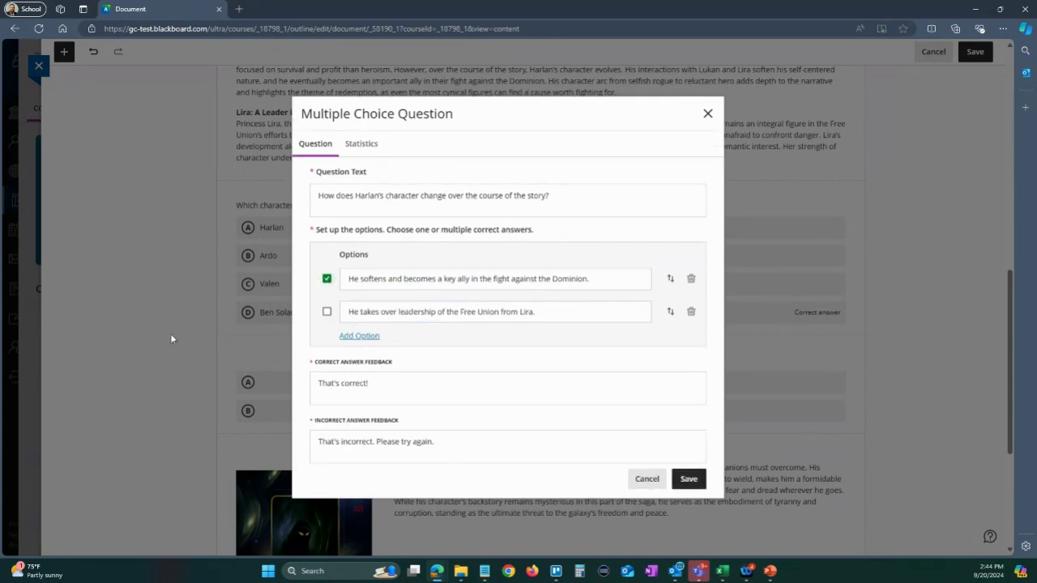
- Set the correct answer feedback to "Well done! Harlan's transformation into a key ally shows how even a self-centered rogue can become a hero." and save the question
key("alt+Tab")
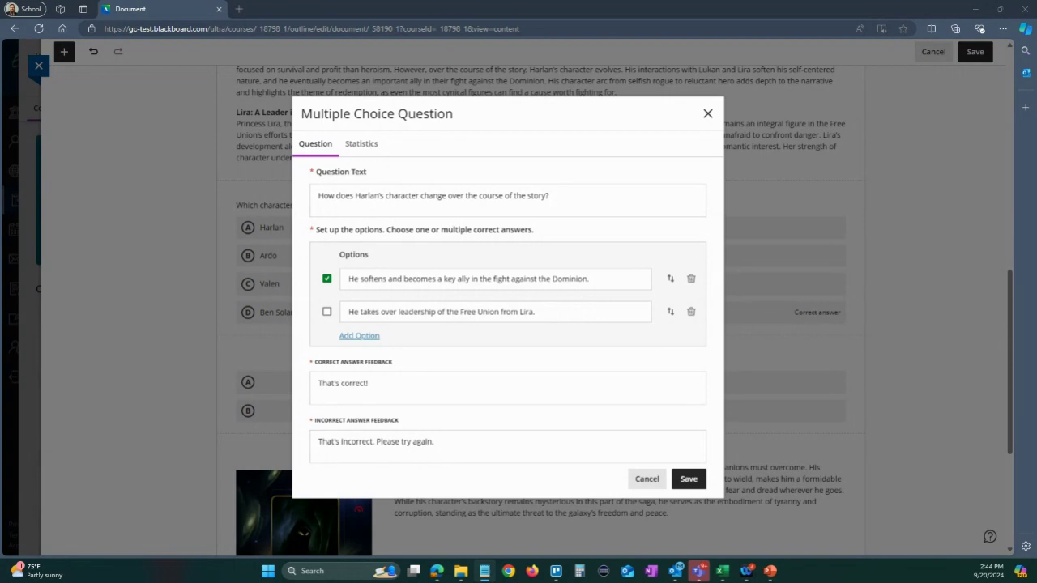
triple_click(357, 394)
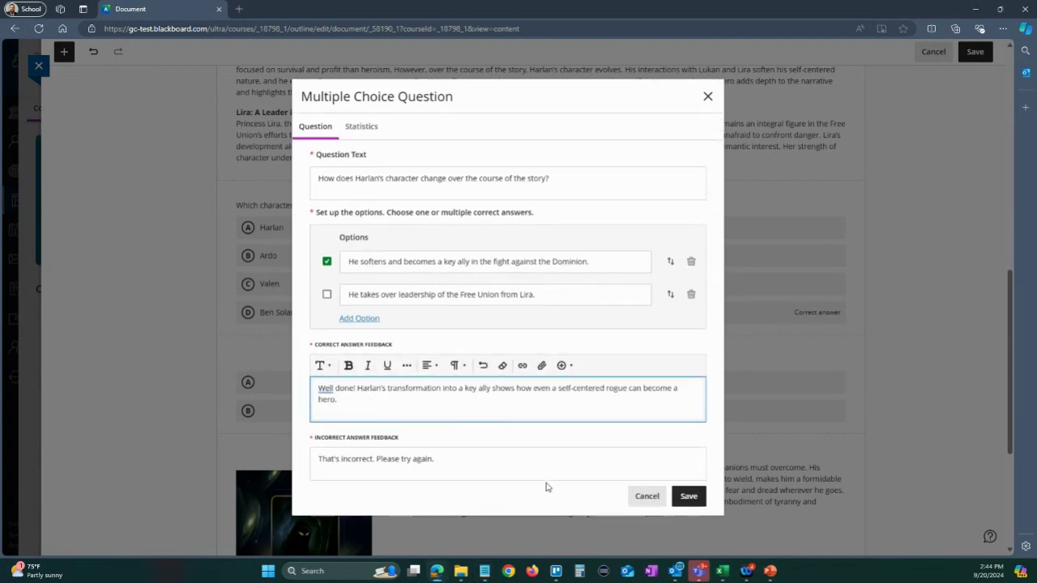
key("BackSpace")
left_click(687, 491)
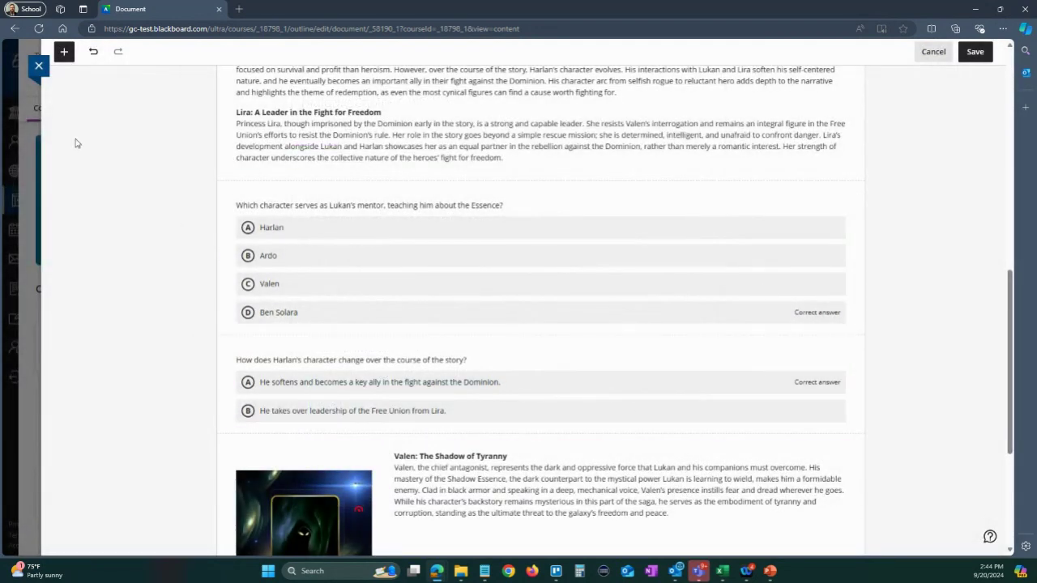
- Save the document with its new knowledge checks and close it to return to the course content
left_click(975, 52)
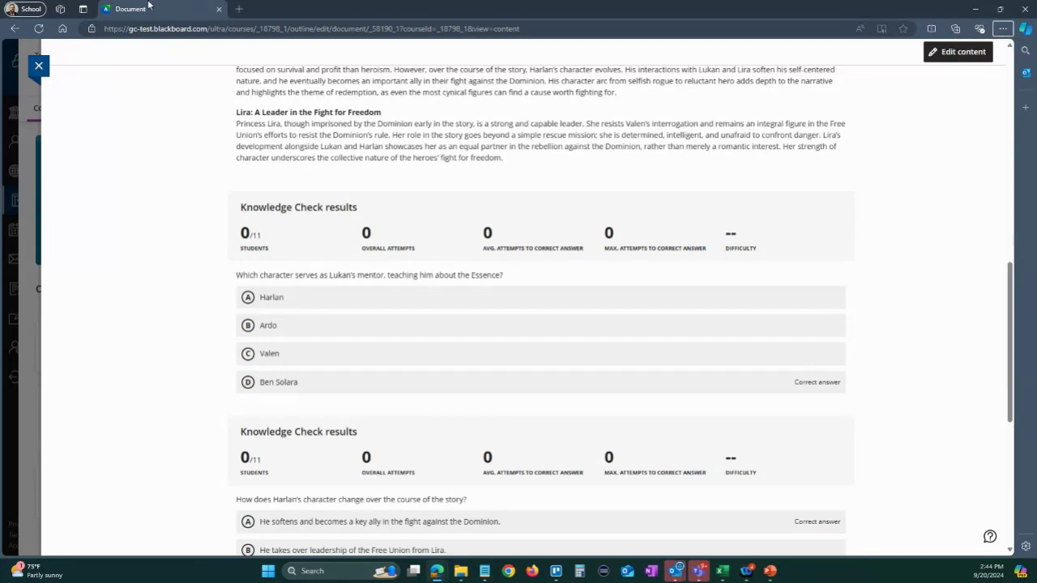
scroll(113, 185, "up", 3)
scroll(117, 186, "up", 6)
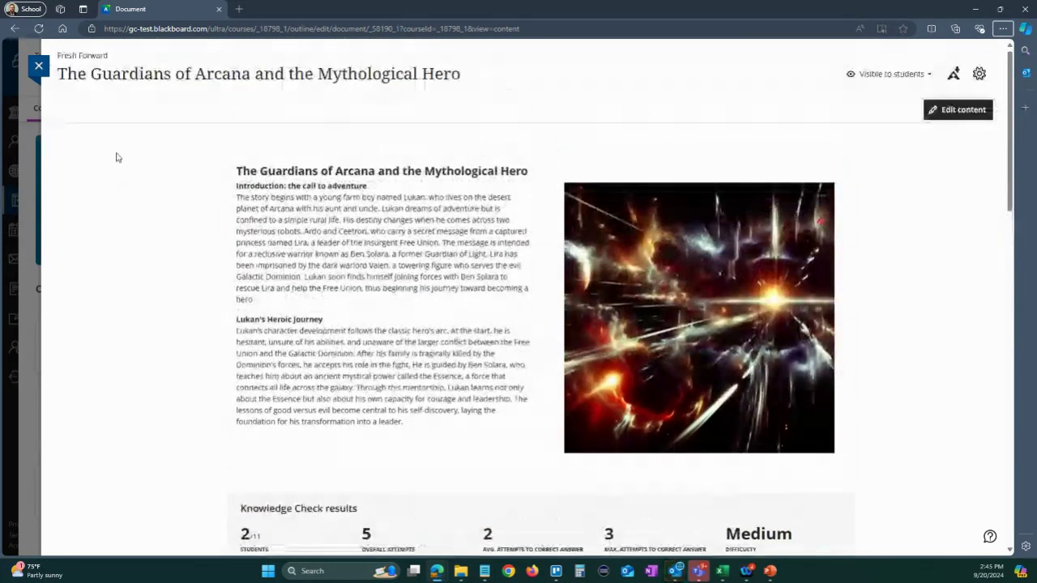
left_click(38, 66)
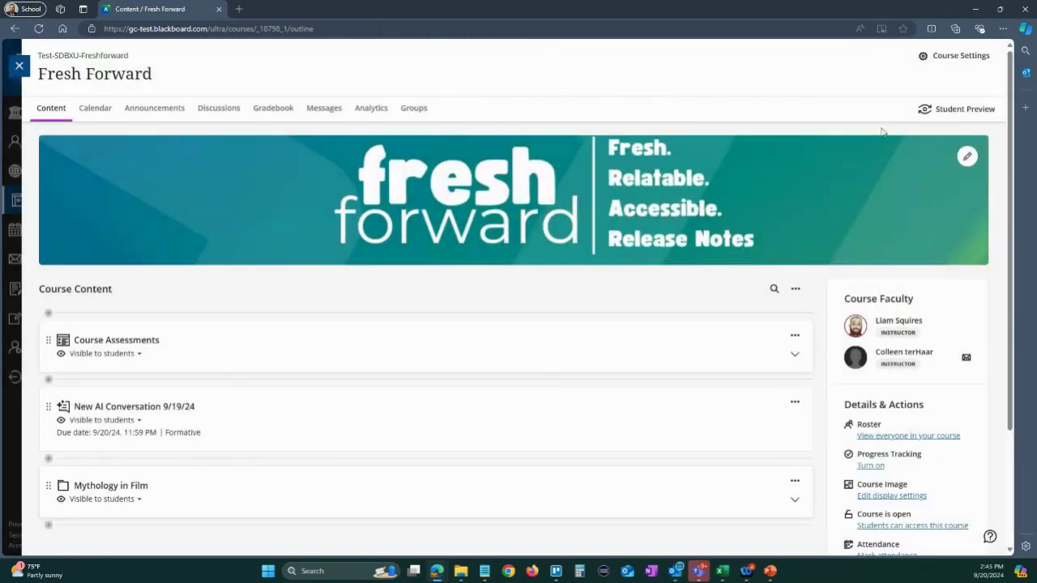
- Start Student Preview and open The Guardians of Arcana and the Mythological Hero from the Mythology in Film folder
left_click(953, 114)
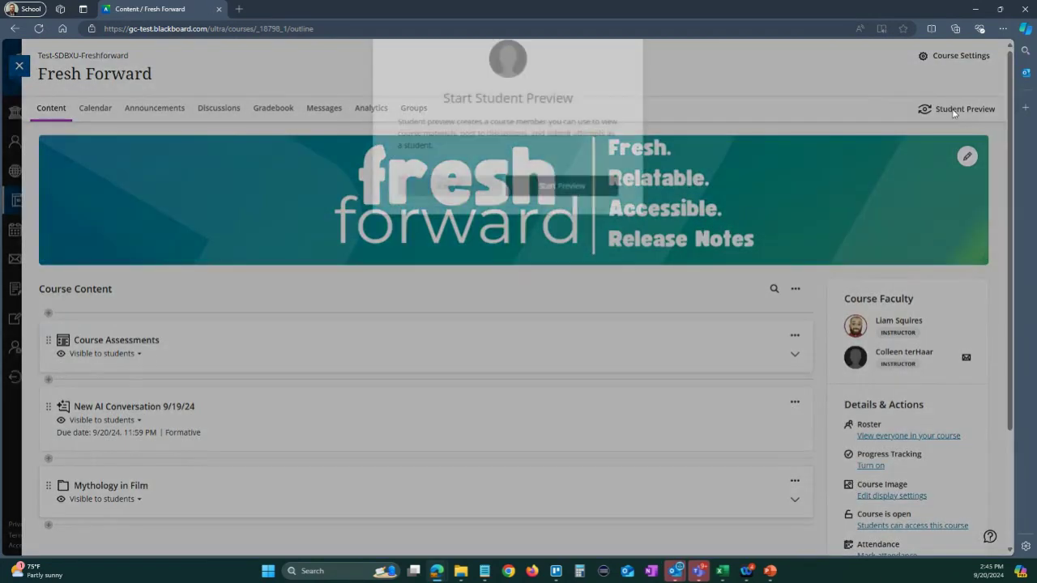
left_click(538, 209)
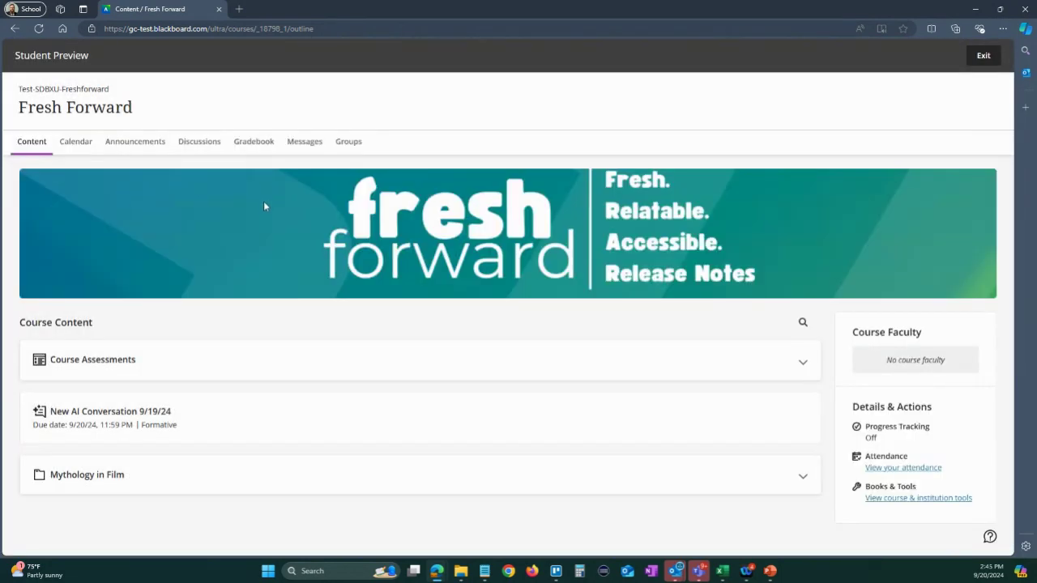
left_click(167, 479)
left_click(176, 517)
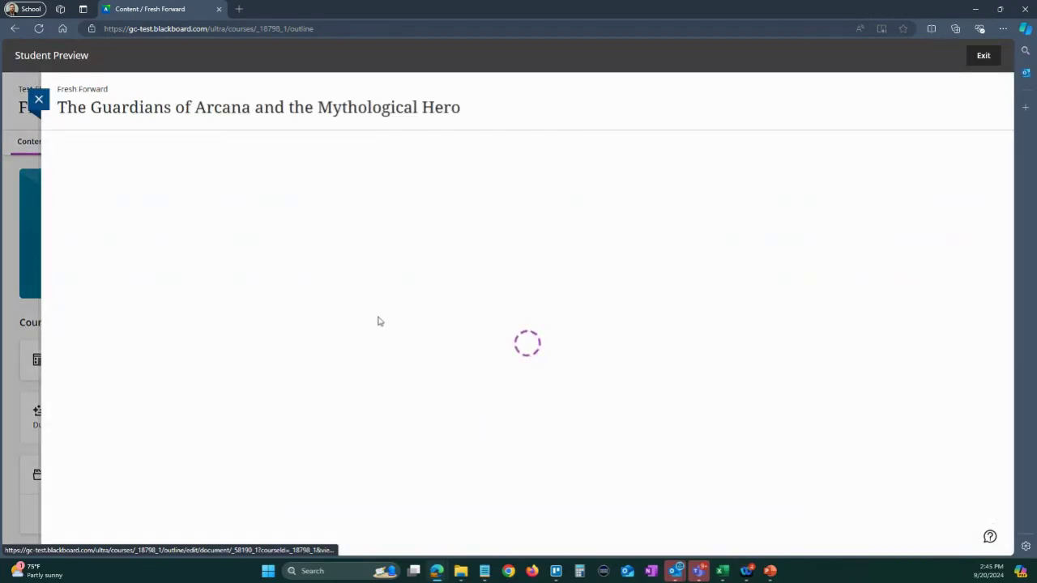
scroll(567, 230, "down", 3)
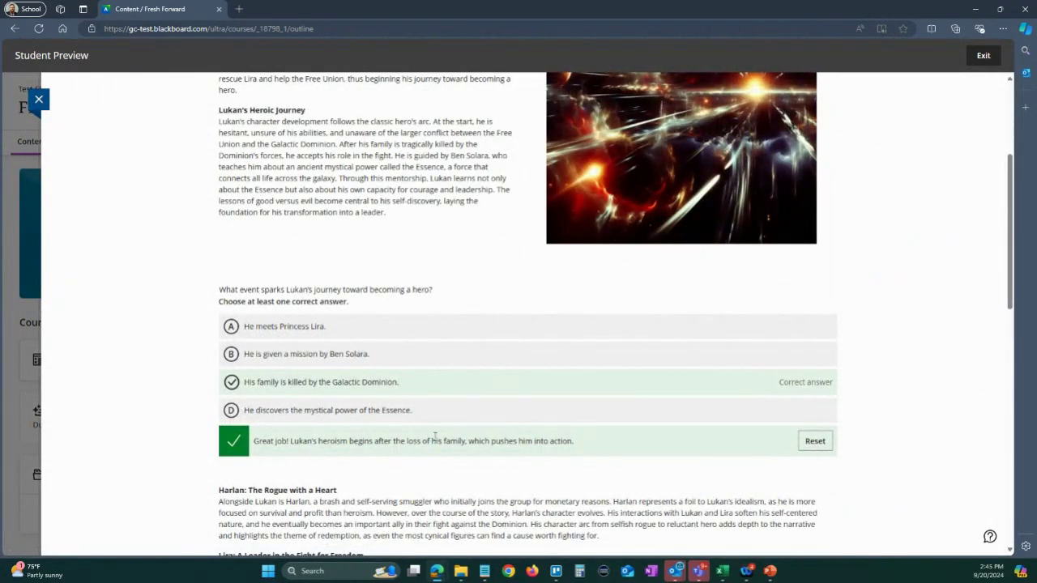
scroll(444, 387, "down", 5)
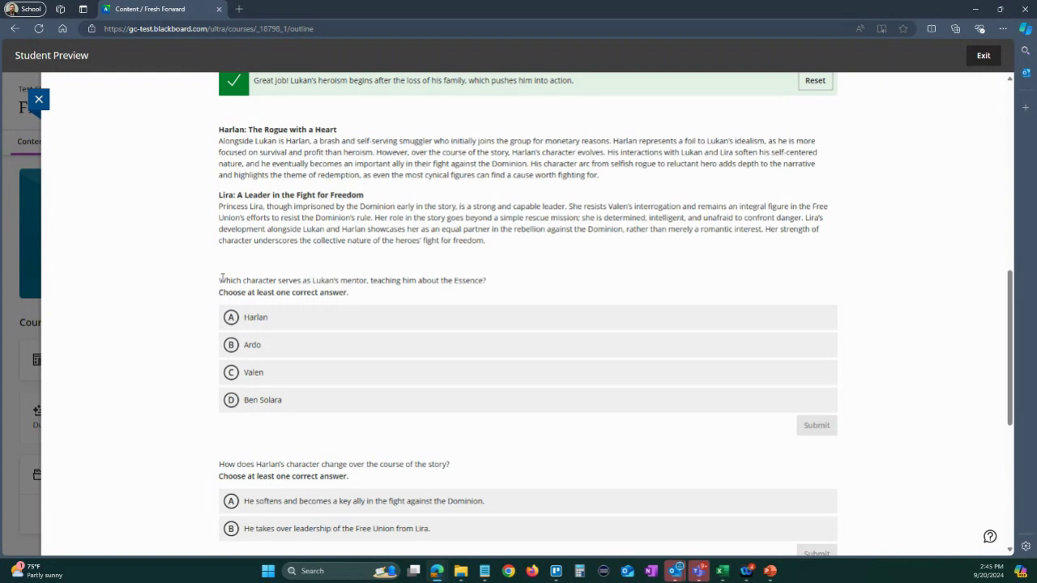
- Submit Ardo and Valen in turn as answers to the mentor question, choosing to try again after each
left_click(233, 346)
left_click(817, 427)
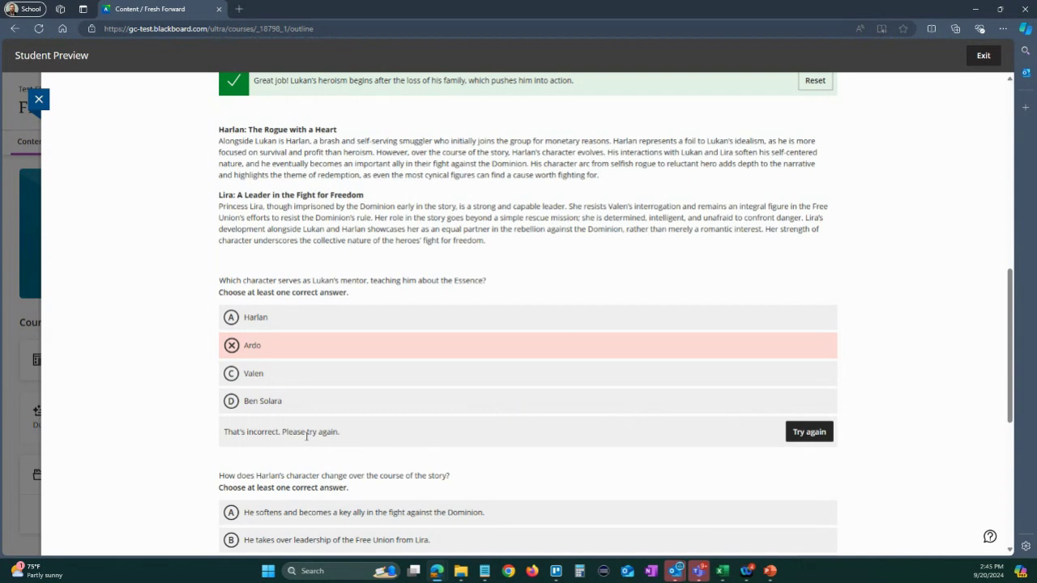
left_click(826, 435)
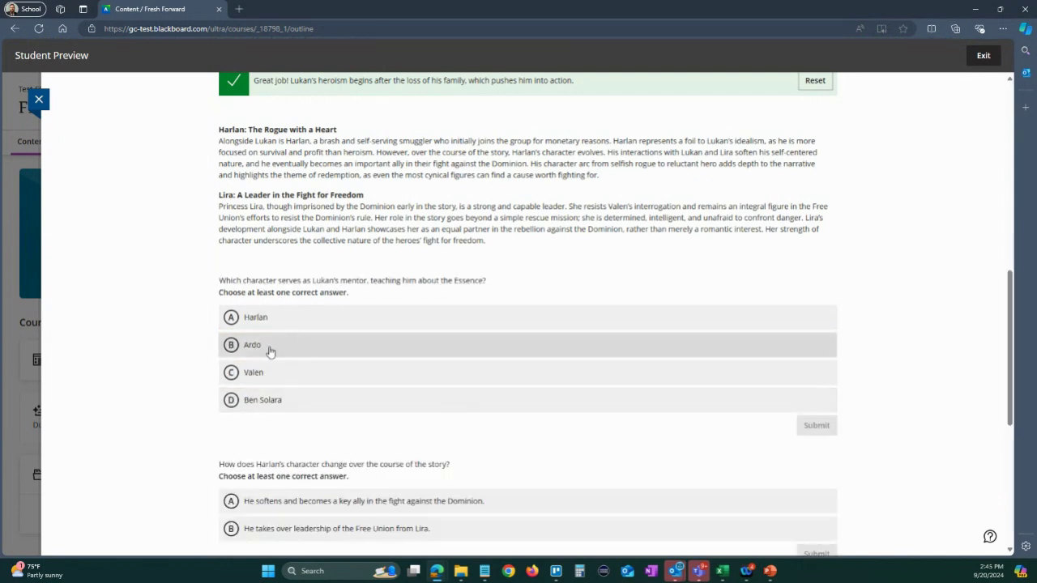
left_click(250, 377)
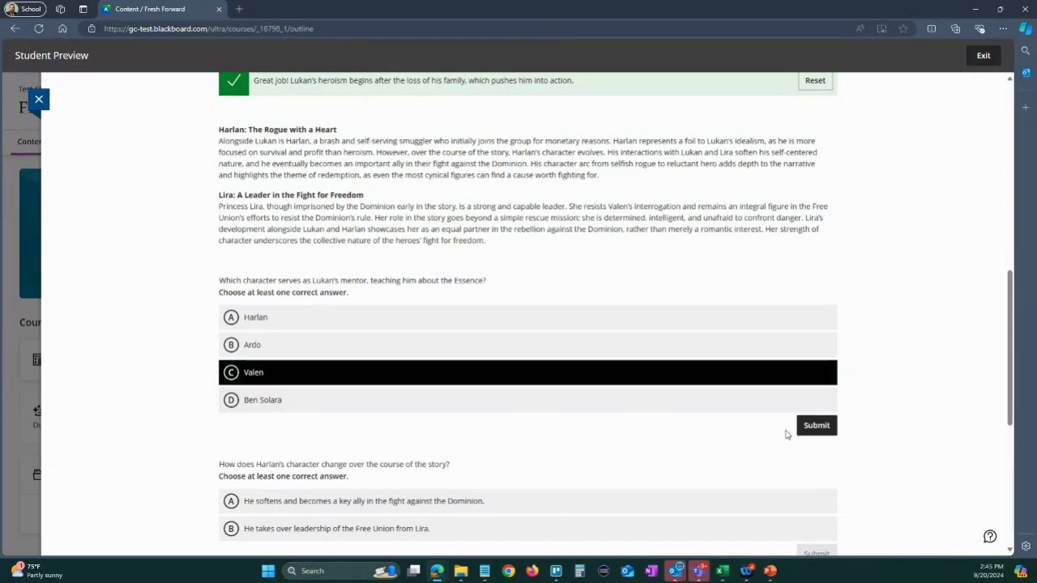
left_click(810, 427)
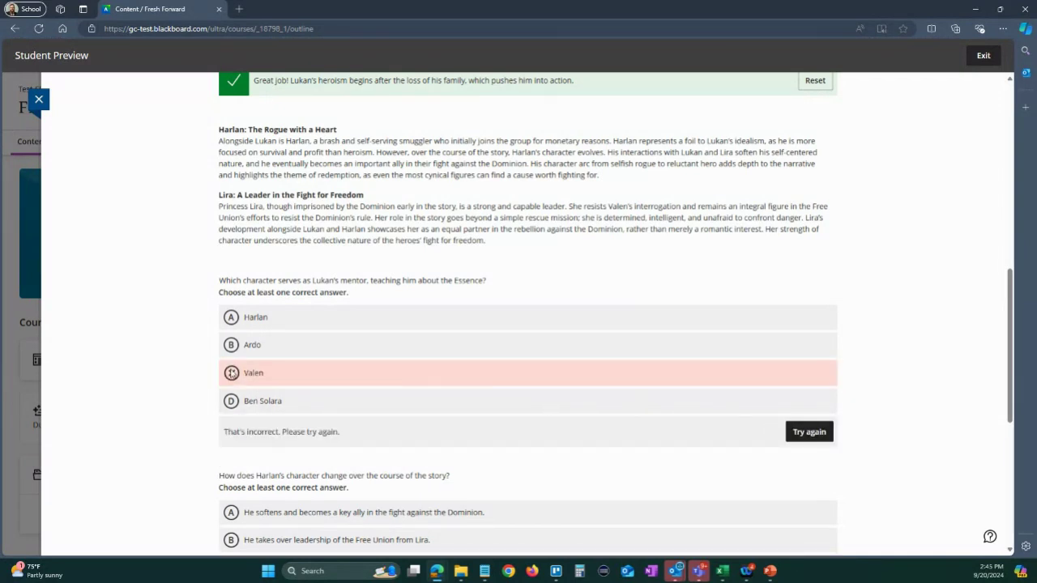
left_click(810, 431)
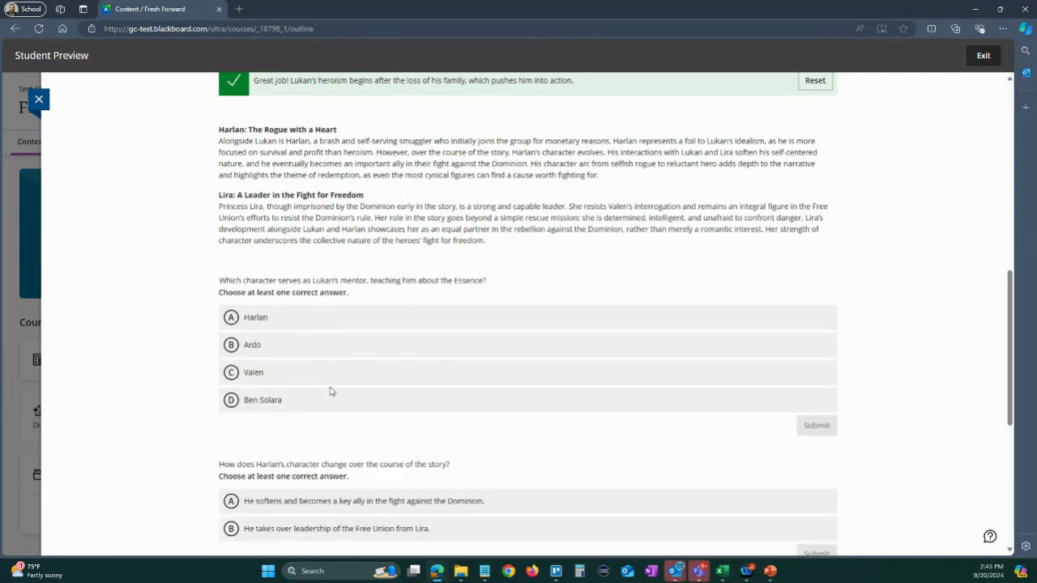
- Submit Ben Solara as the answer to the mentor question and look at the question about Harlan's character
left_click(263, 400)
left_click(814, 424)
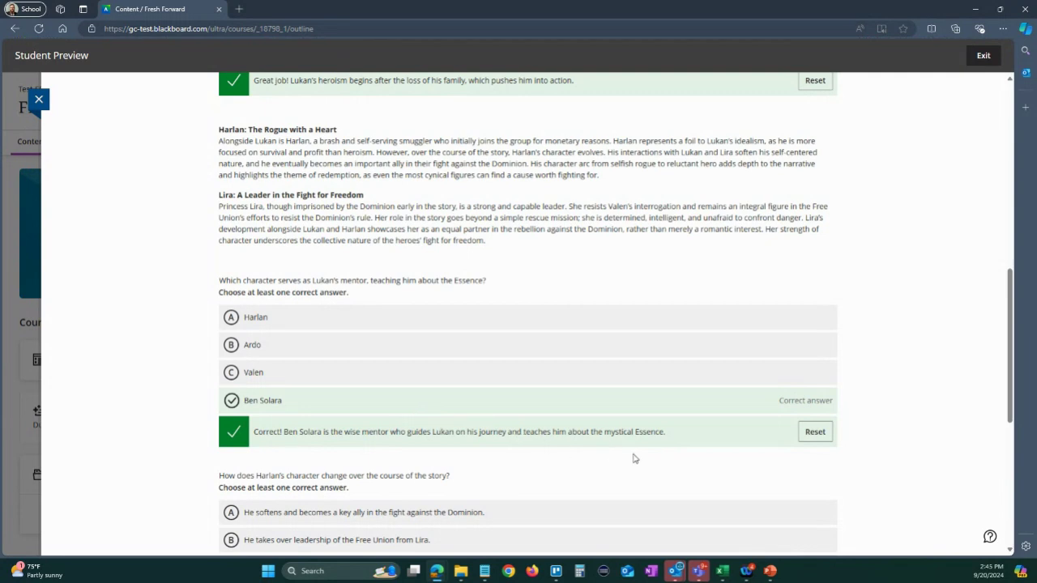
scroll(631, 427, "down", 1)
scroll(631, 427, "down", 2)
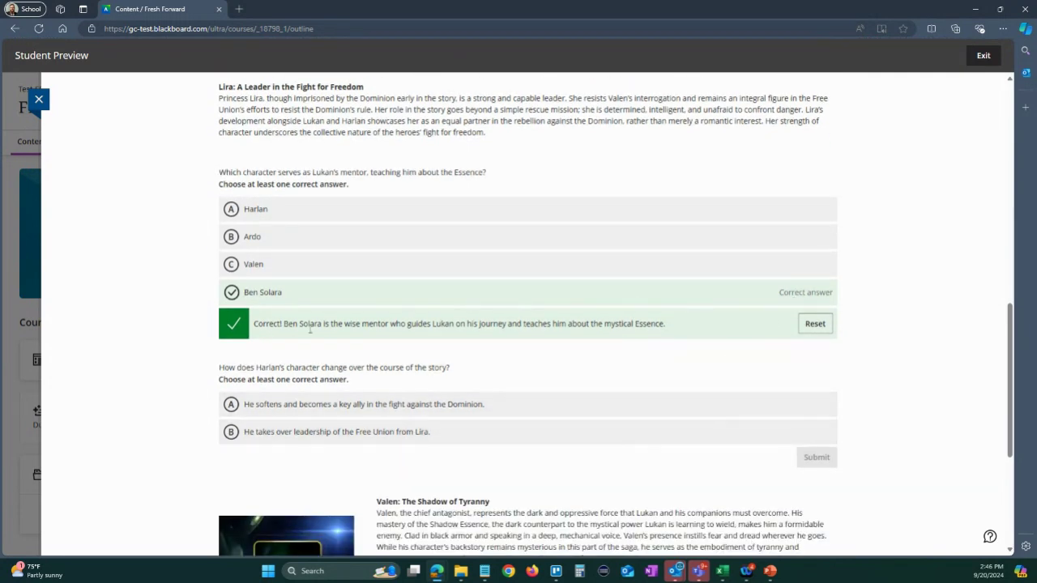
scroll(435, 426, "down", 4)
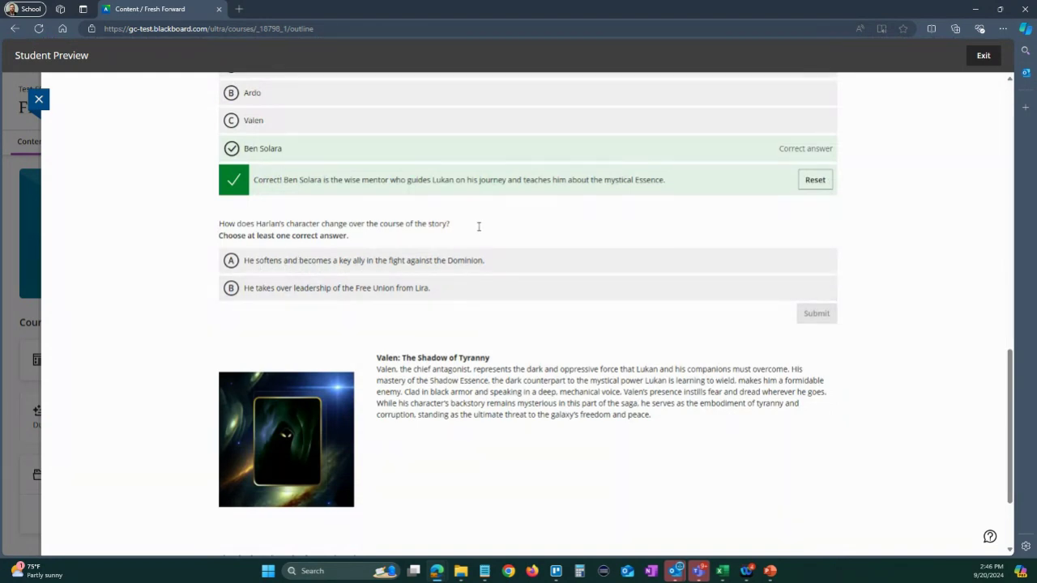
- Submit "He softens and becomes a key ally in the fight against the Dominion." as the Harlan question's answer and view the document's remaining text
left_click(449, 264)
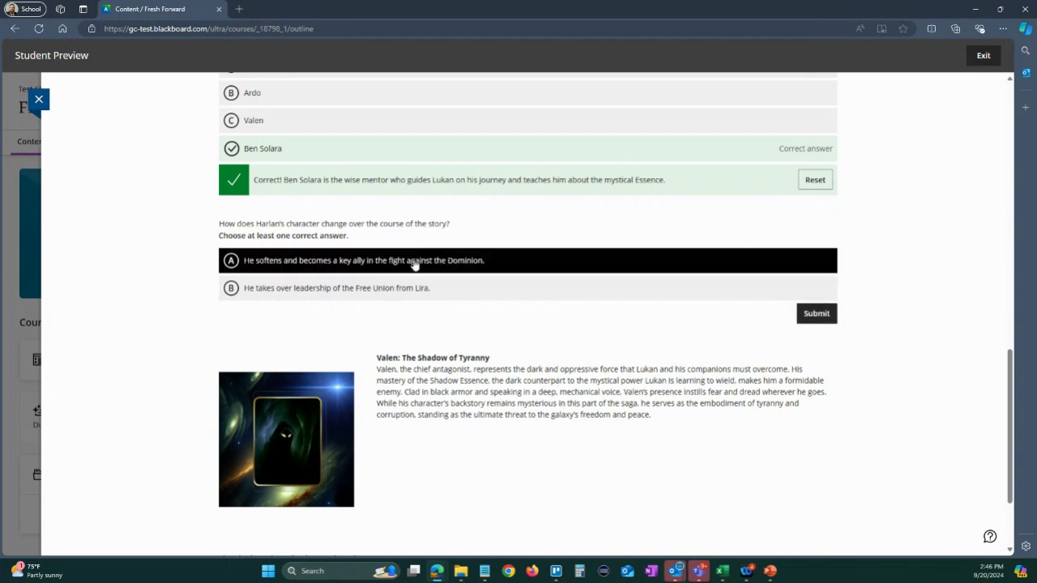
left_click(823, 318)
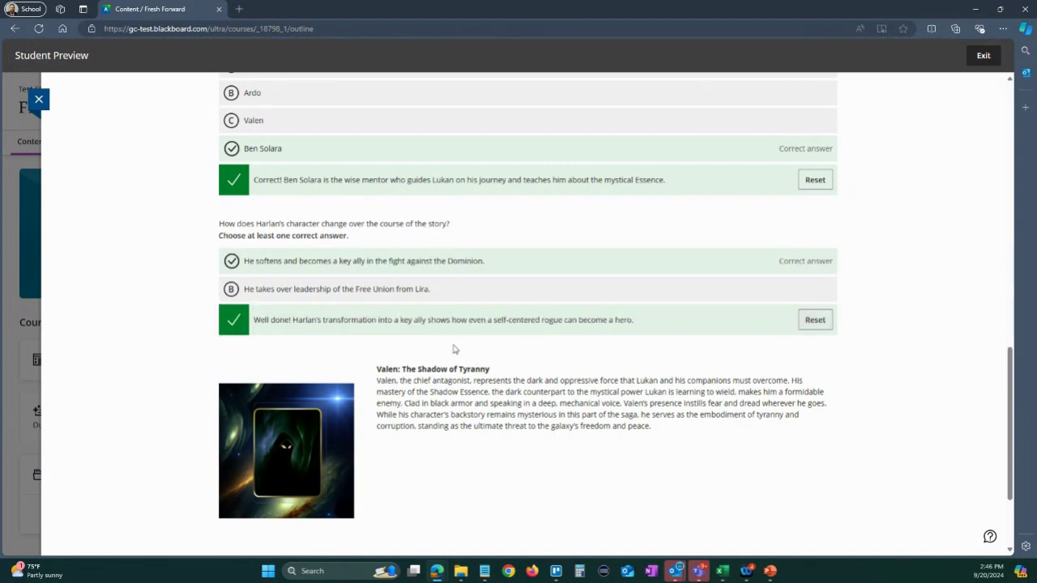
scroll(753, 354, "down", 1)
scroll(753, 354, "down", 1)
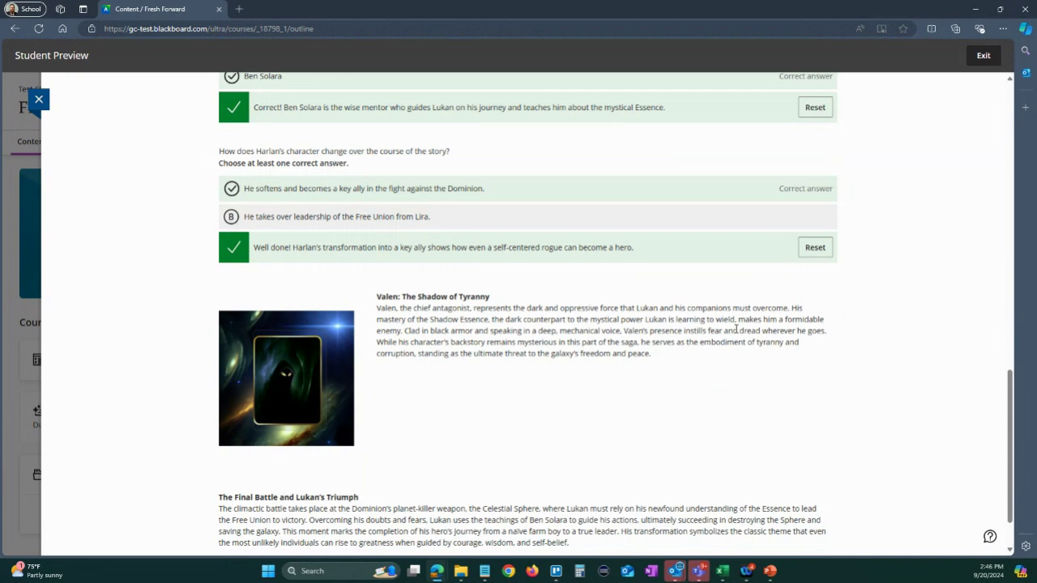
scroll(735, 327, "down", 2)
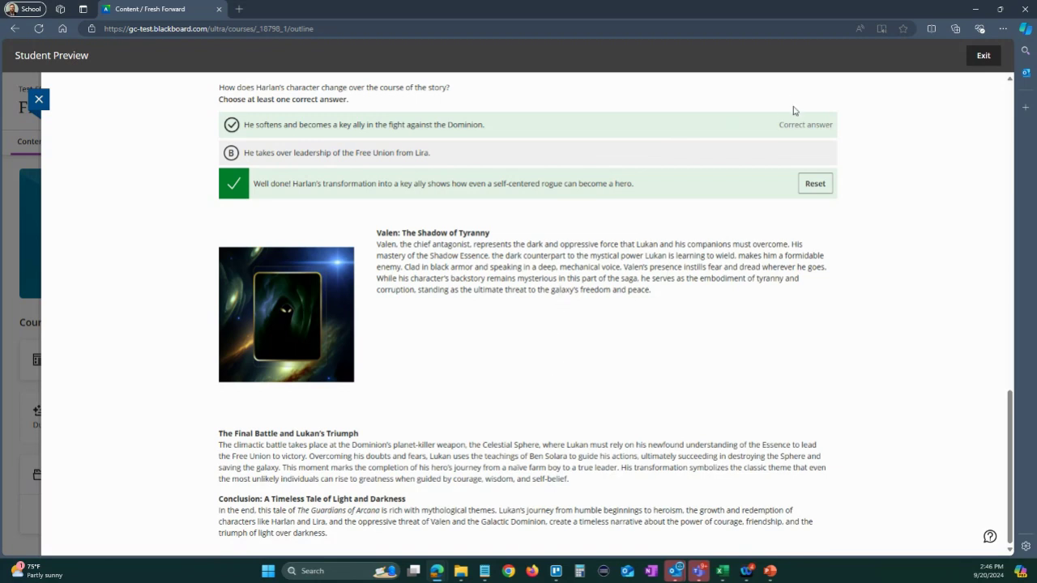
- Exit Student Preview, saving the preview user, and open The Guardians of Arcana and the Mythological Hero from the Mythology in Film folder
left_click(978, 67)
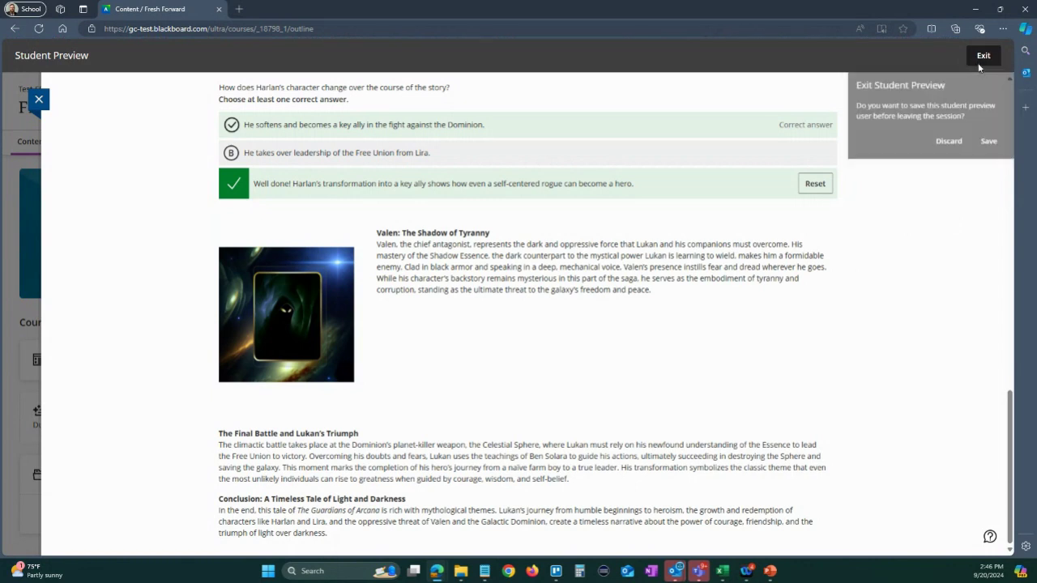
left_click(985, 147)
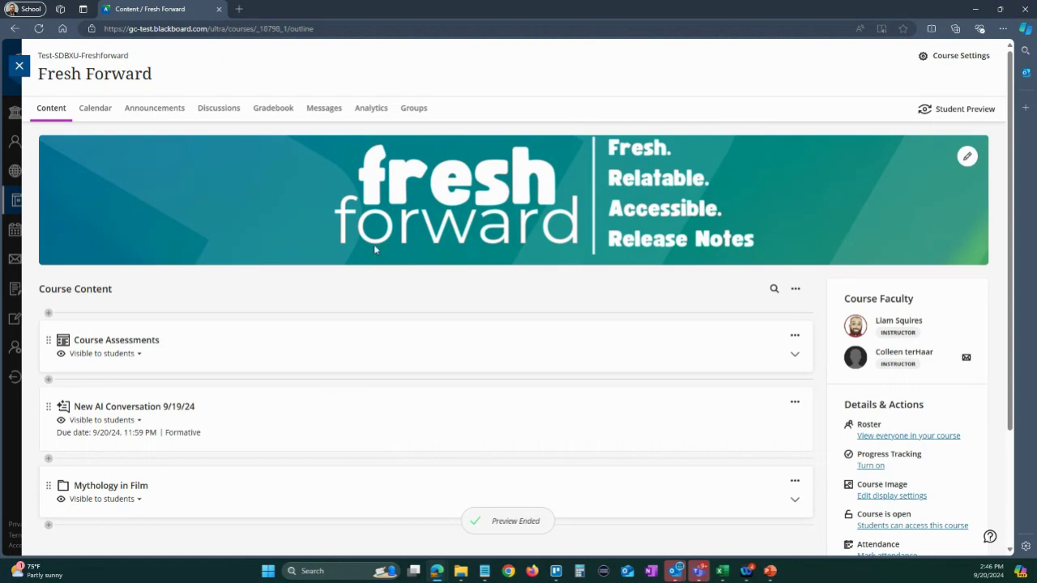
left_click(177, 499)
scroll(243, 373, "down", 2)
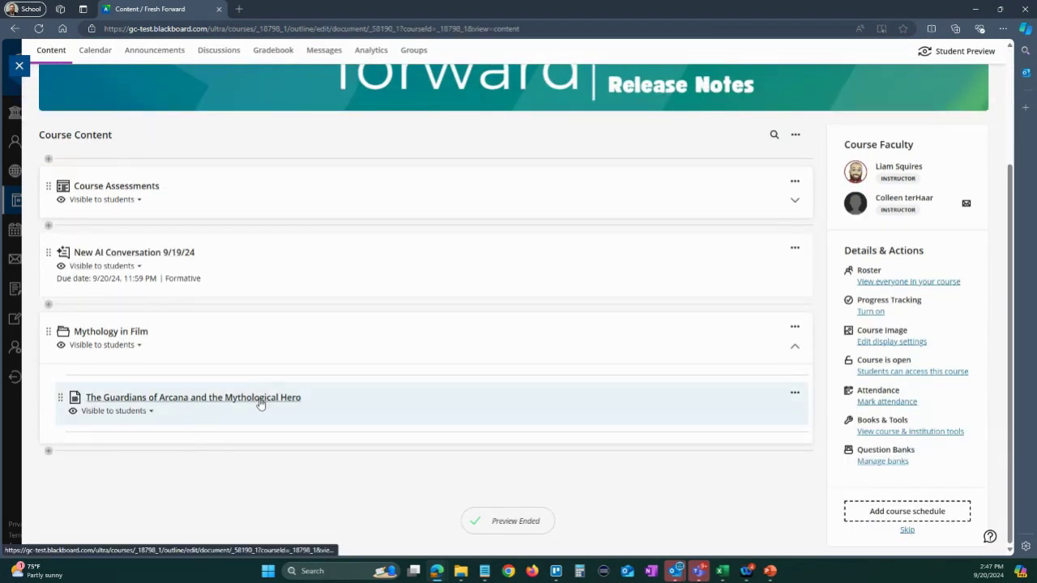
left_click(260, 401)
scroll(481, 215, "down", 8)
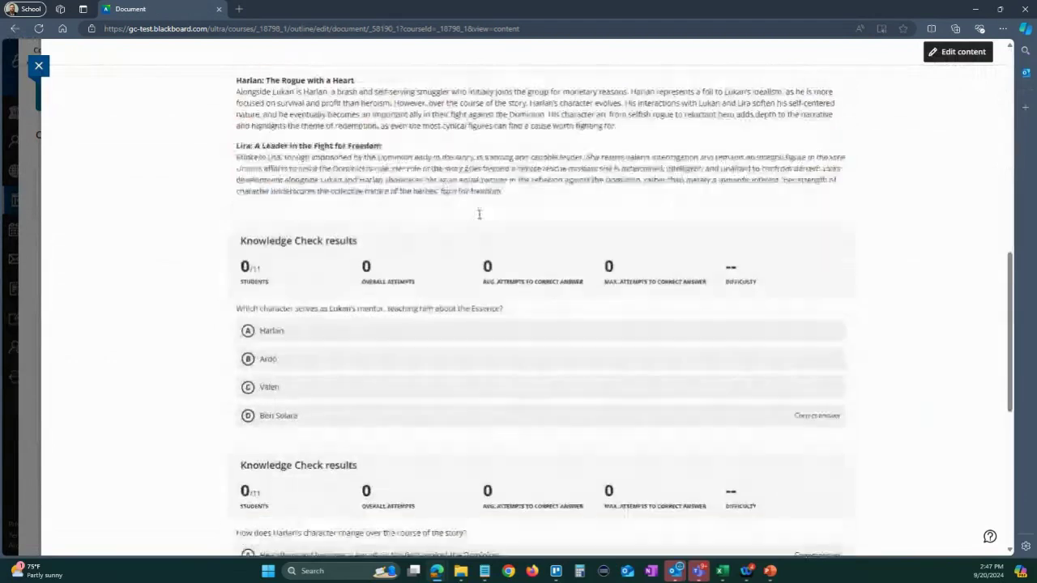
- Reload the document and examine the Knowledge Check results for the mentor question and the question about Harlan's character
left_click(45, 28)
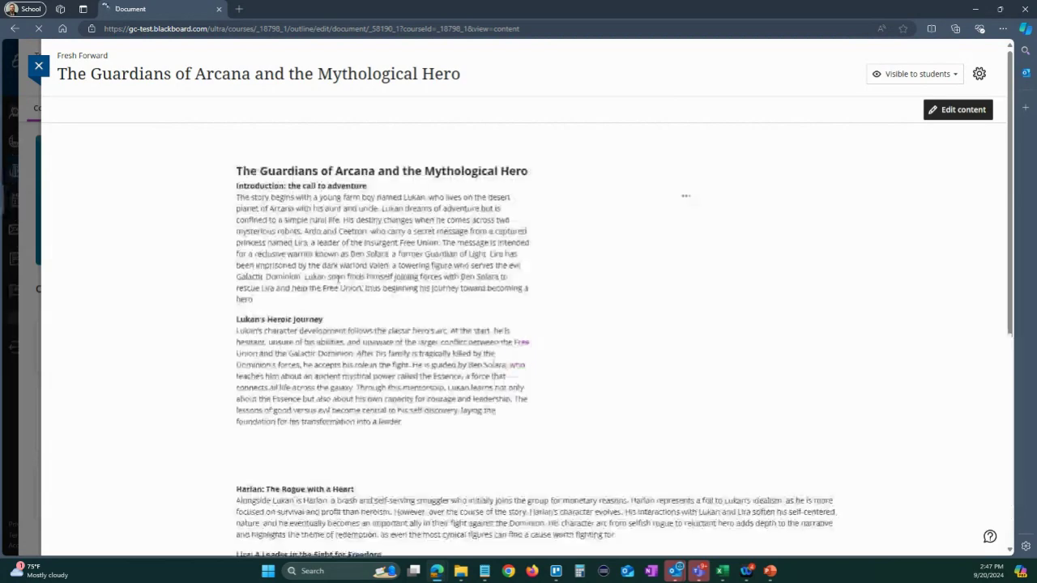
scroll(243, 197, "down", 7)
scroll(244, 197, "down", 1)
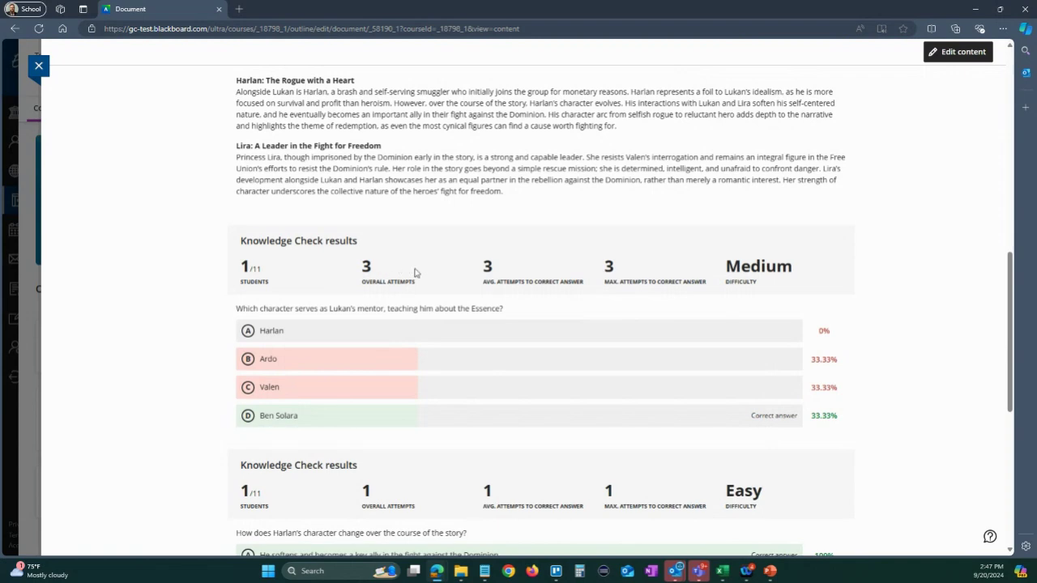
scroll(746, 278, "down", 3)
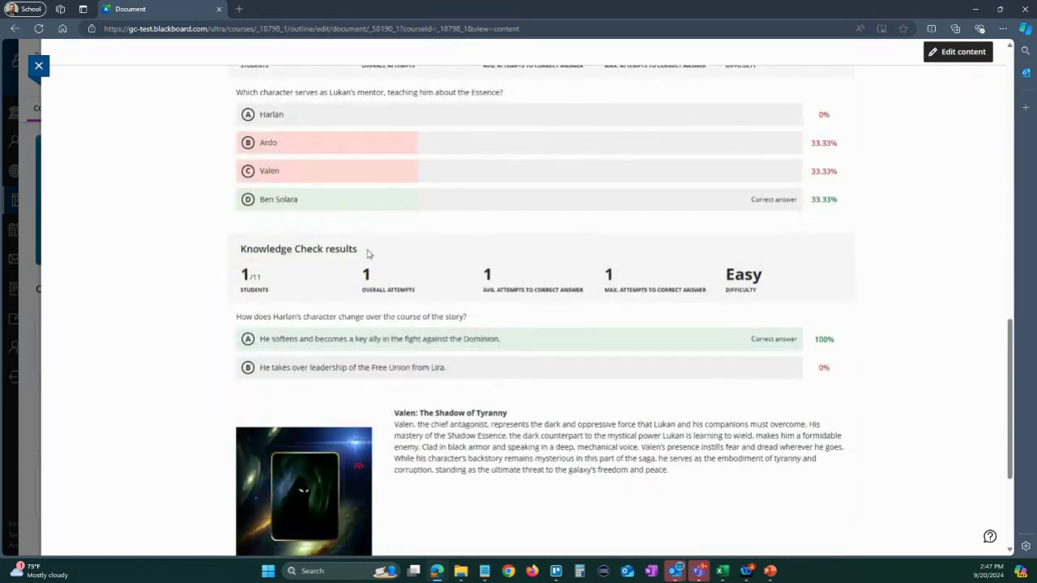
scroll(624, 240, "up", 1)
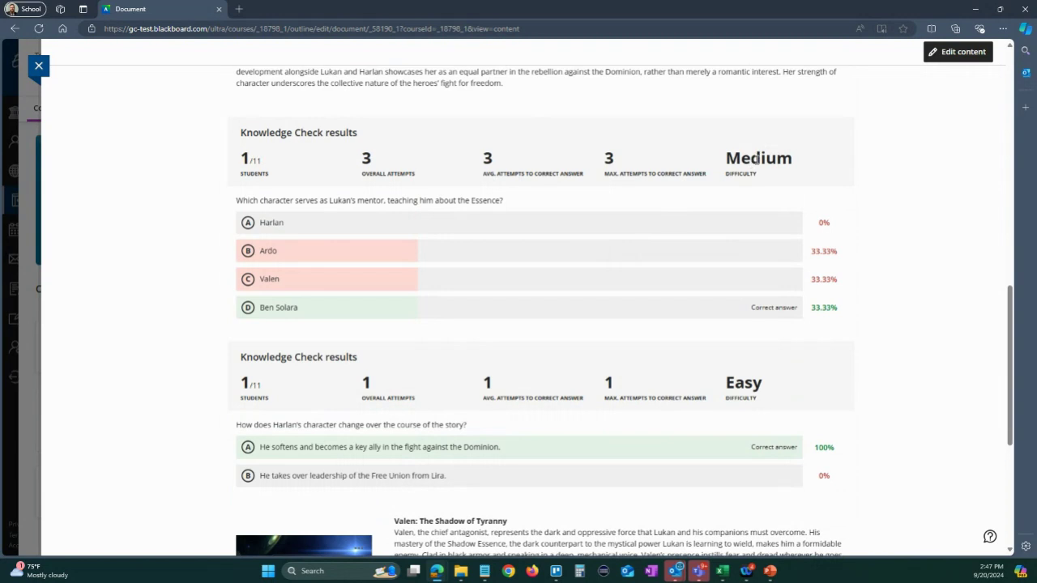
scroll(544, 254, "down", 2)
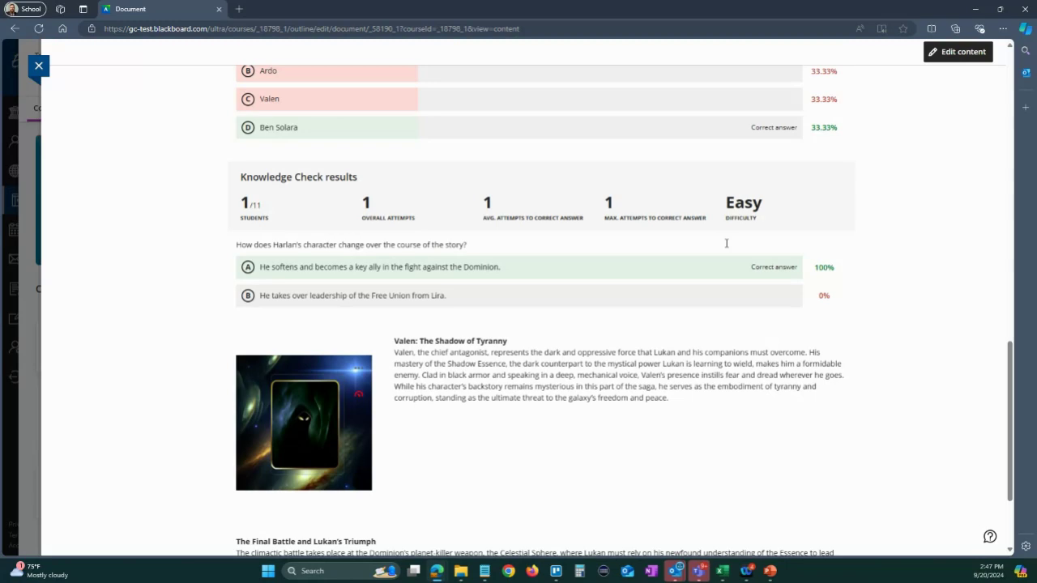
scroll(664, 352, "down", 1)
scroll(658, 352, "up", 4)
scroll(523, 260, "up", 10)
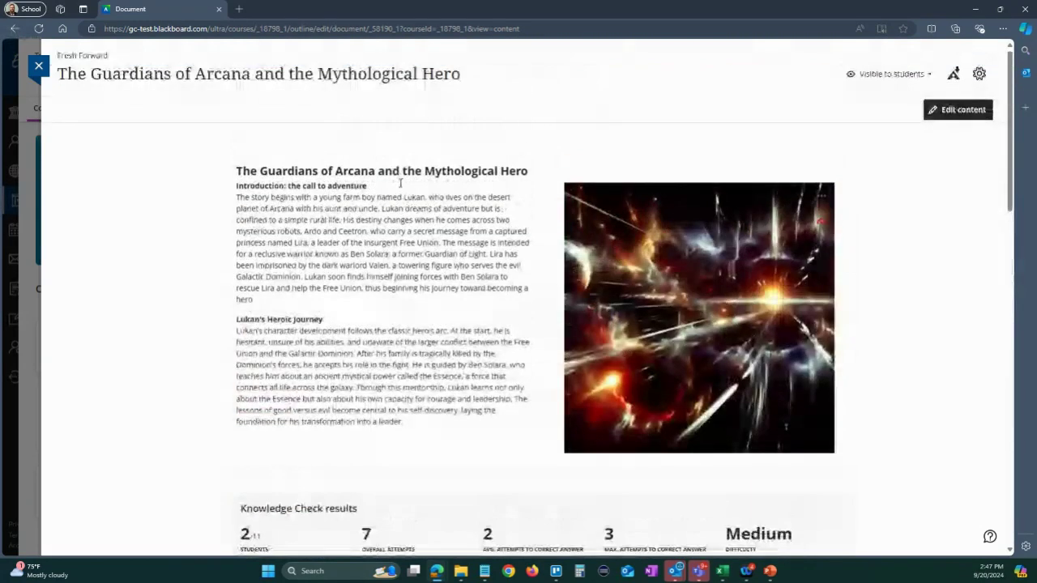
- Close the document and check the Gradebook's gradable items and overview for knowledge check entries
left_click(38, 66)
left_click(272, 108)
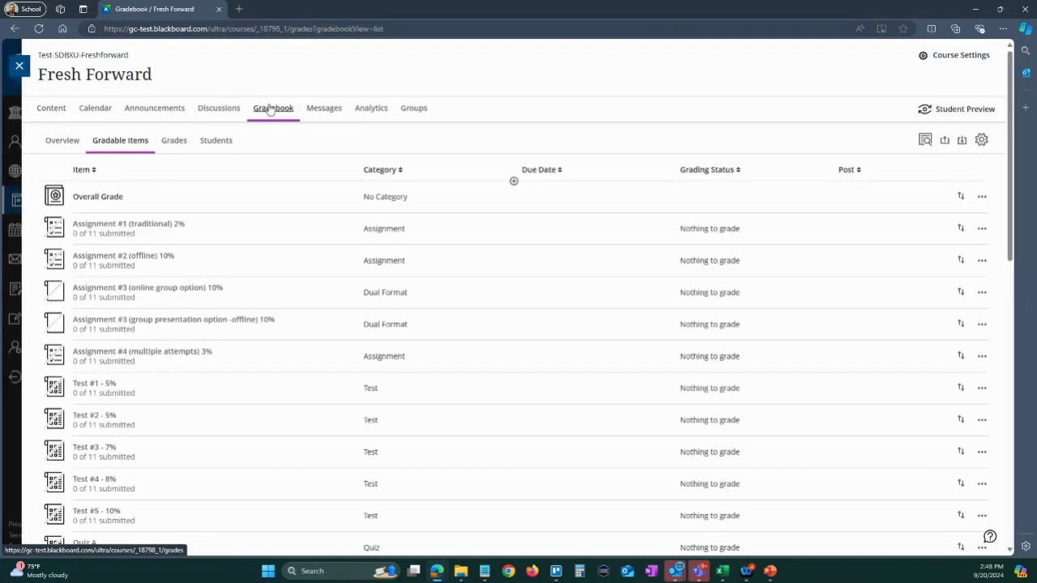
scroll(261, 192, "down", 10)
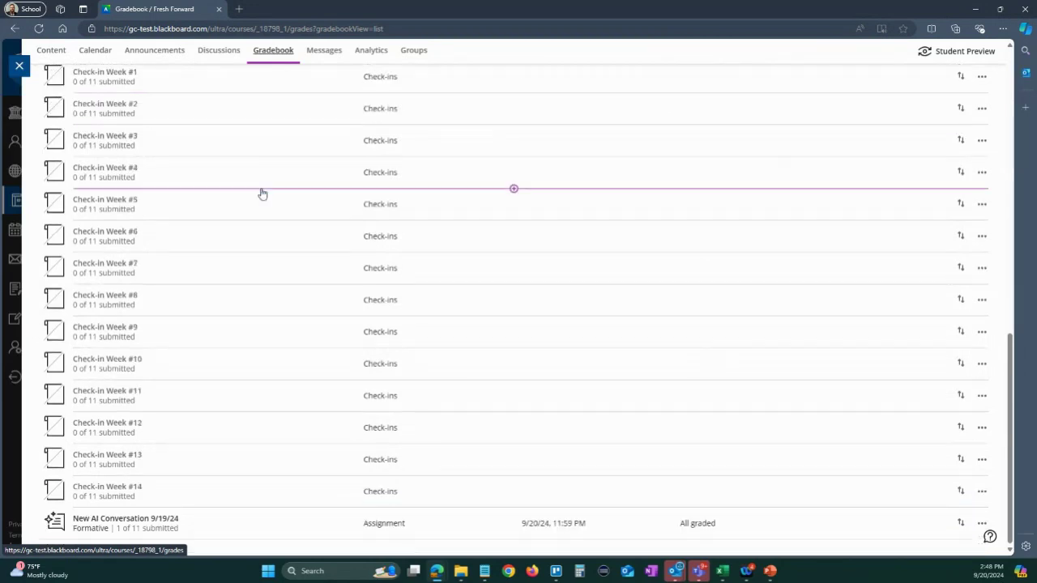
scroll(259, 511, "up", 10)
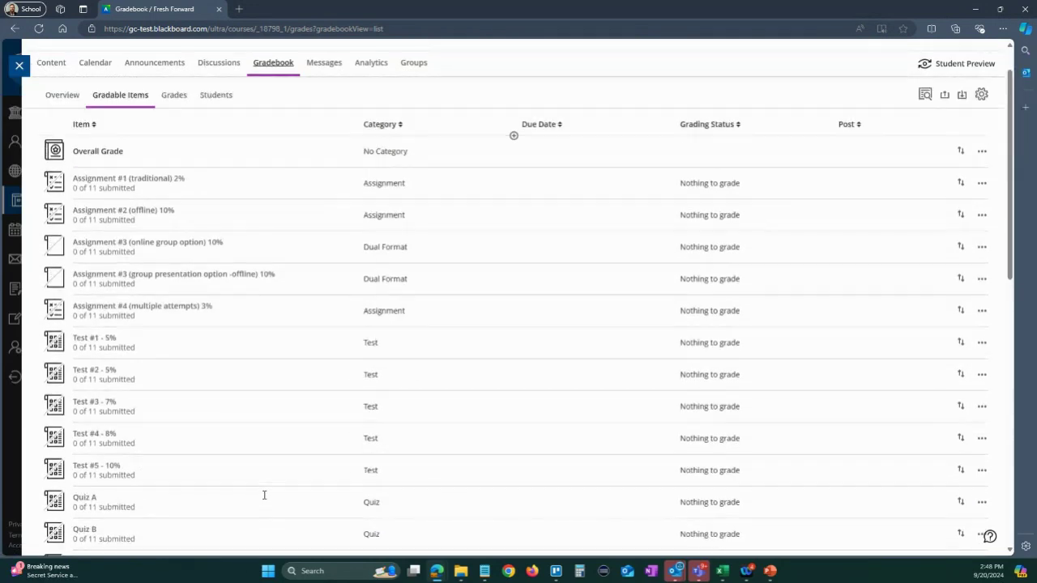
scroll(264, 495, "up", 1)
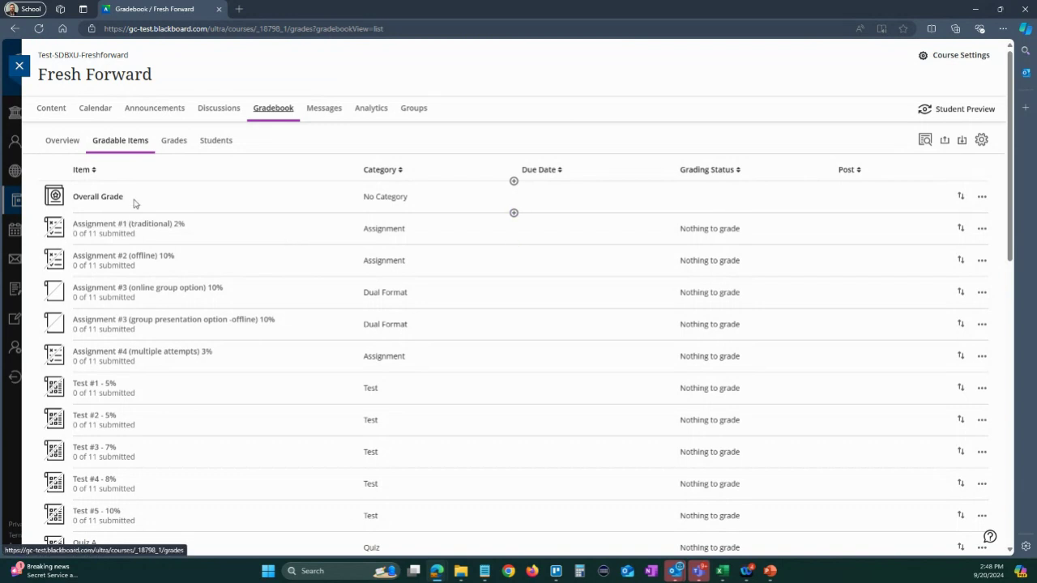
left_click(63, 142)
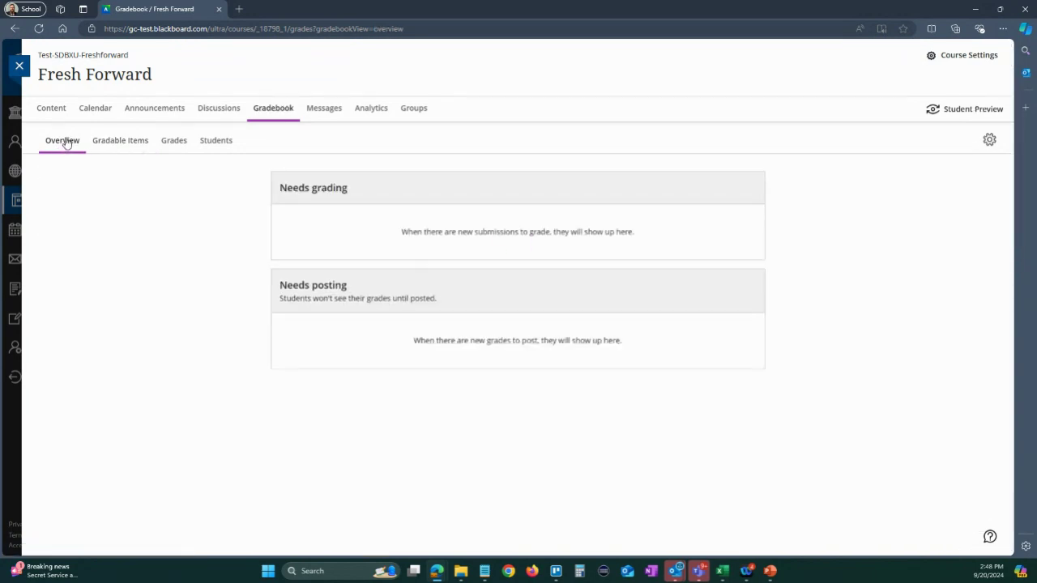
- Return to the course content and reopen The Guardians of Arcana and the Mythological Hero from the Mythology in Film folder
left_click(55, 114)
scroll(413, 361, "down", 2)
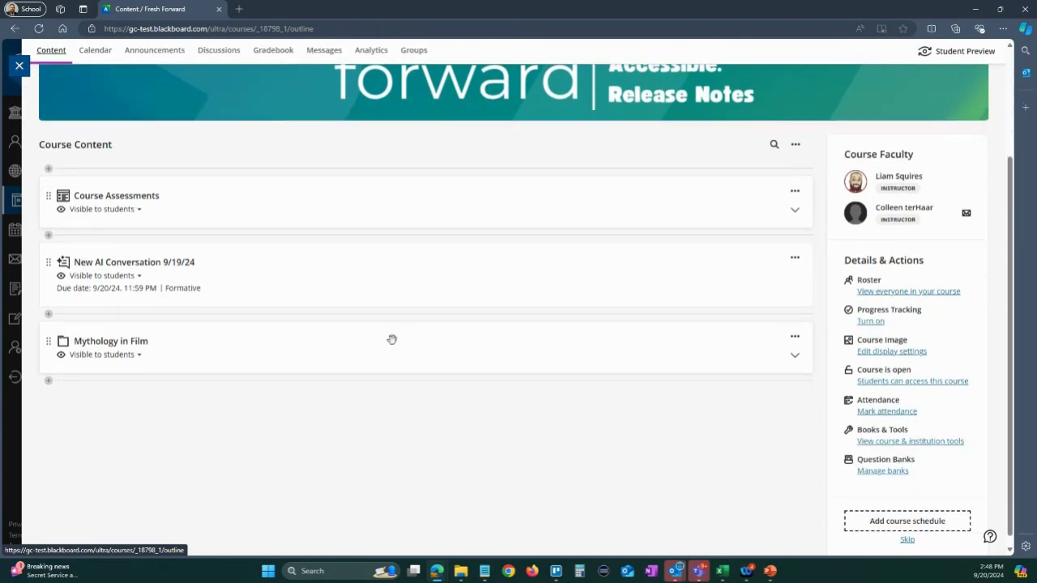
left_click(391, 340)
left_click(346, 412)
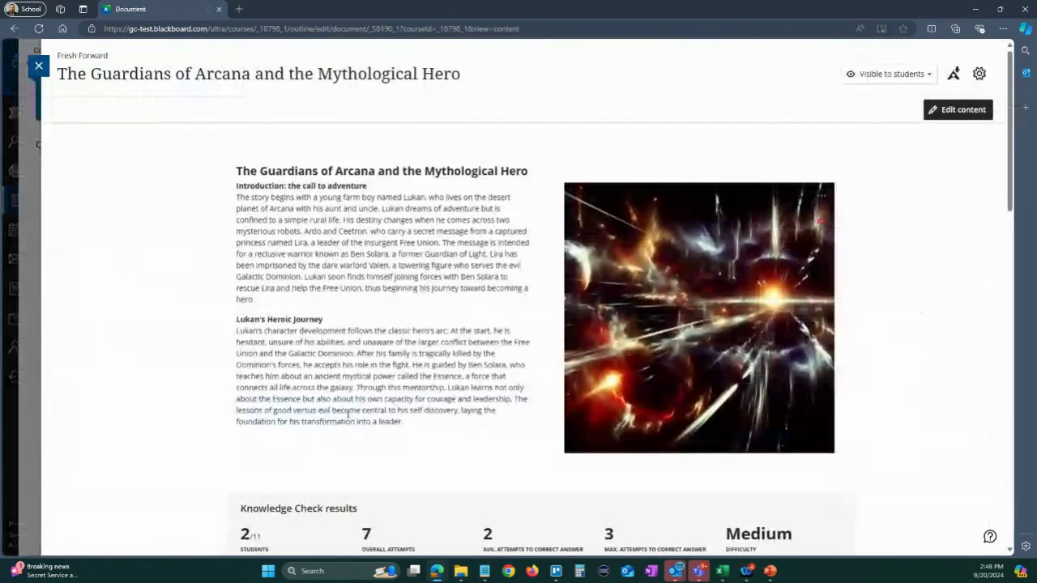
- Examine the attempts, difficulty and answer percentages in the Knowledge Check results throughout the document
scroll(350, 401, "down", 3)
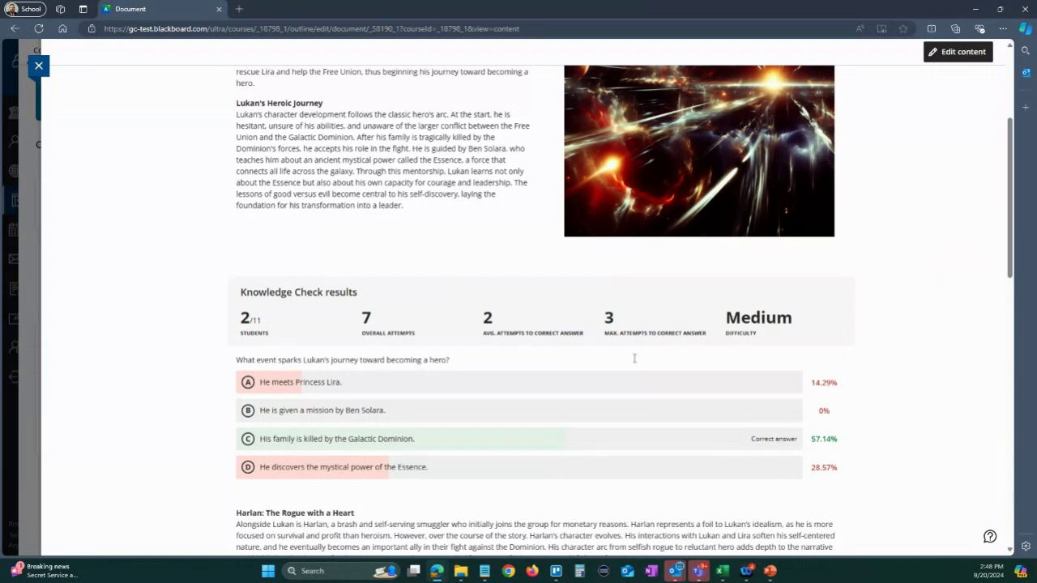
scroll(641, 343, "up", 1)
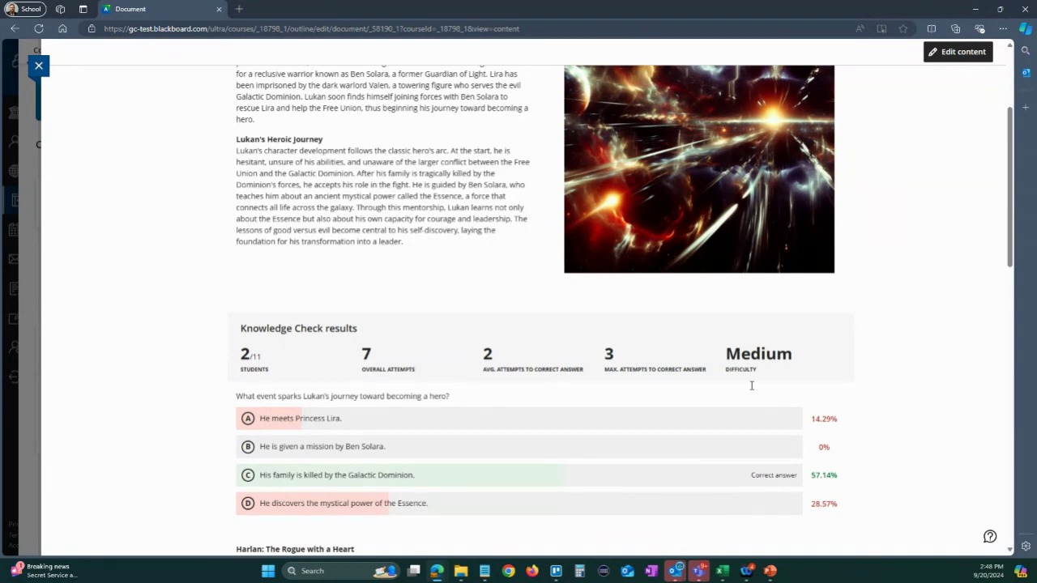
scroll(631, 412, "down", 4)
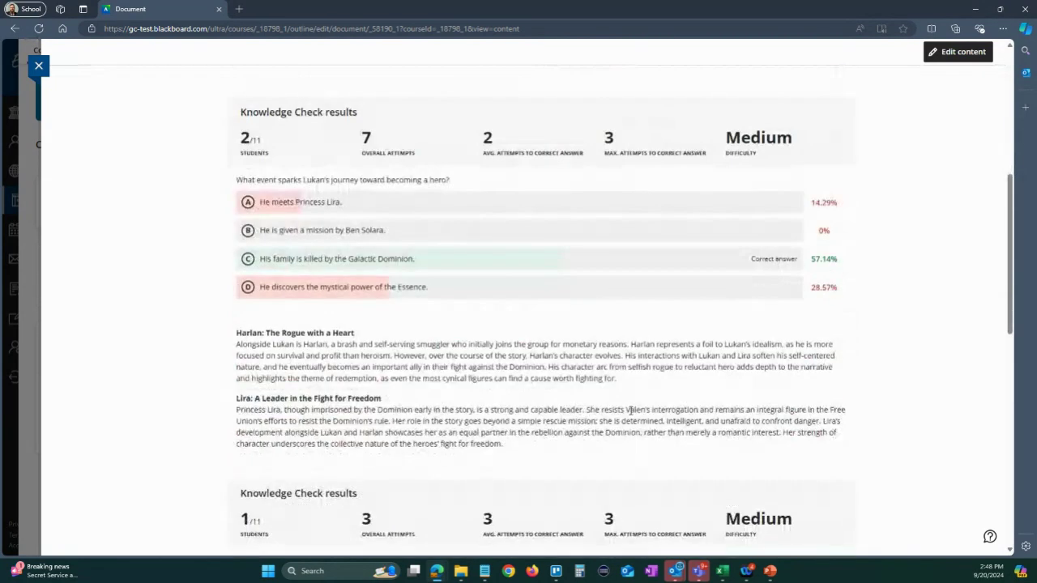
scroll(630, 414, "down", 7)
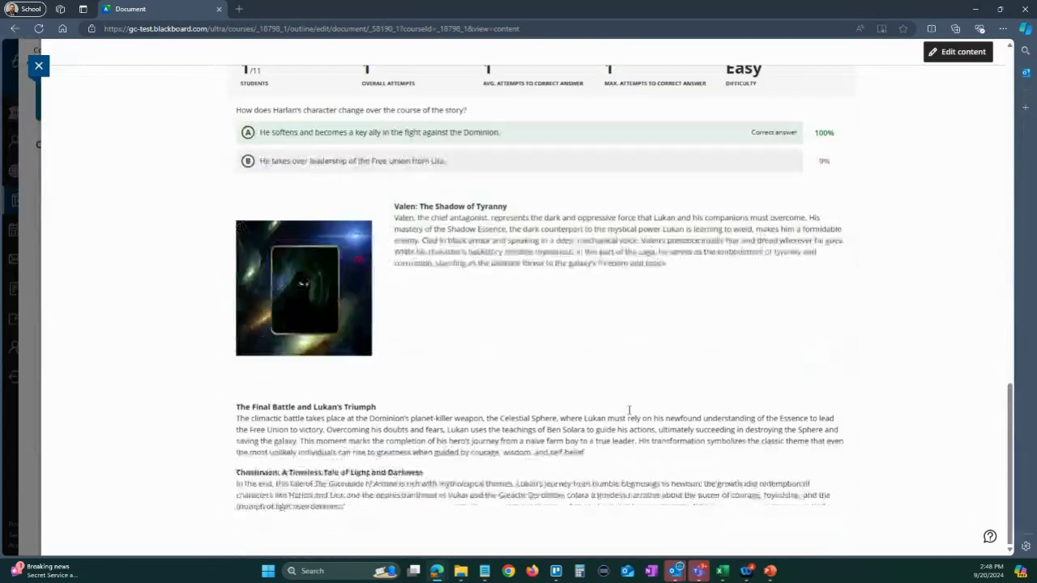
scroll(628, 411, "up", 4)
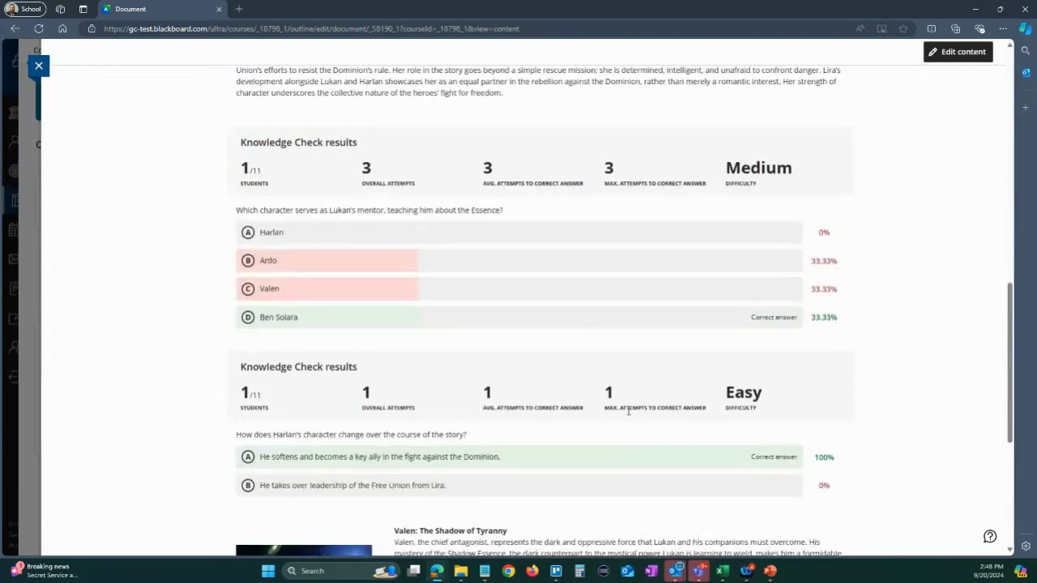
scroll(629, 413, "up", 6)
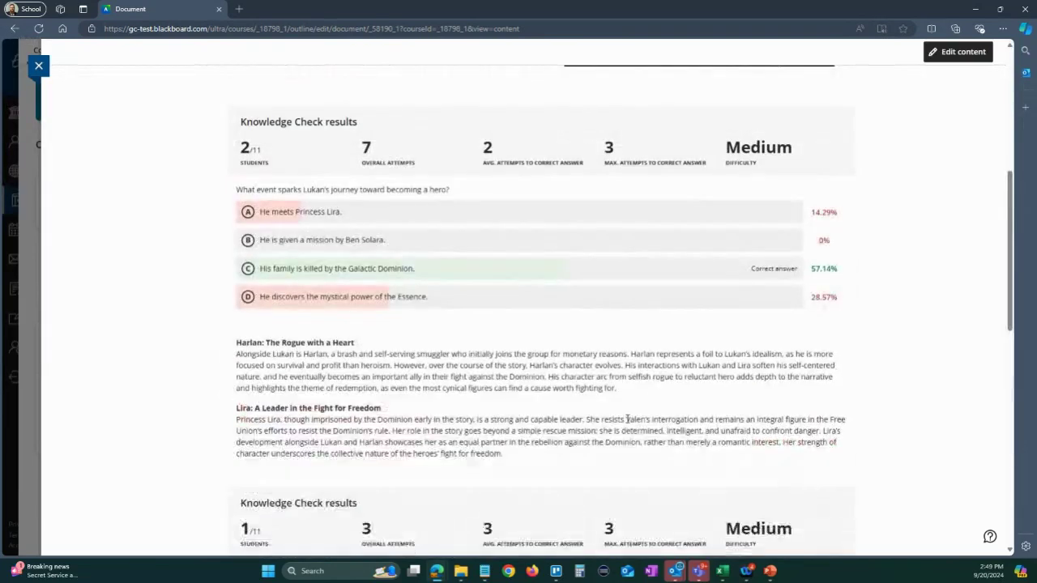
scroll(627, 419, "up", 1)
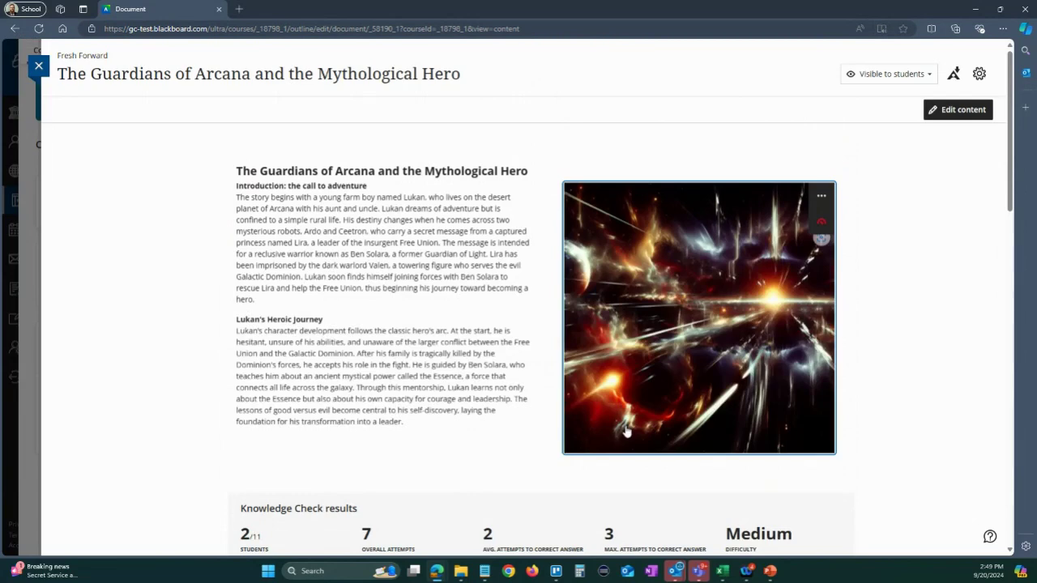
scroll(626, 432, "down", 2)
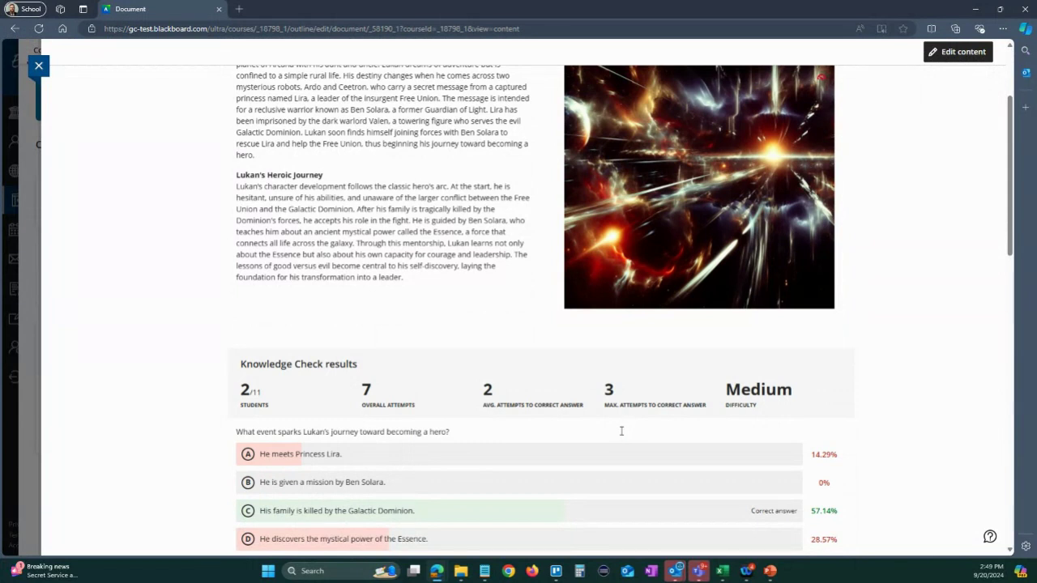
scroll(619, 433, "up", 1)
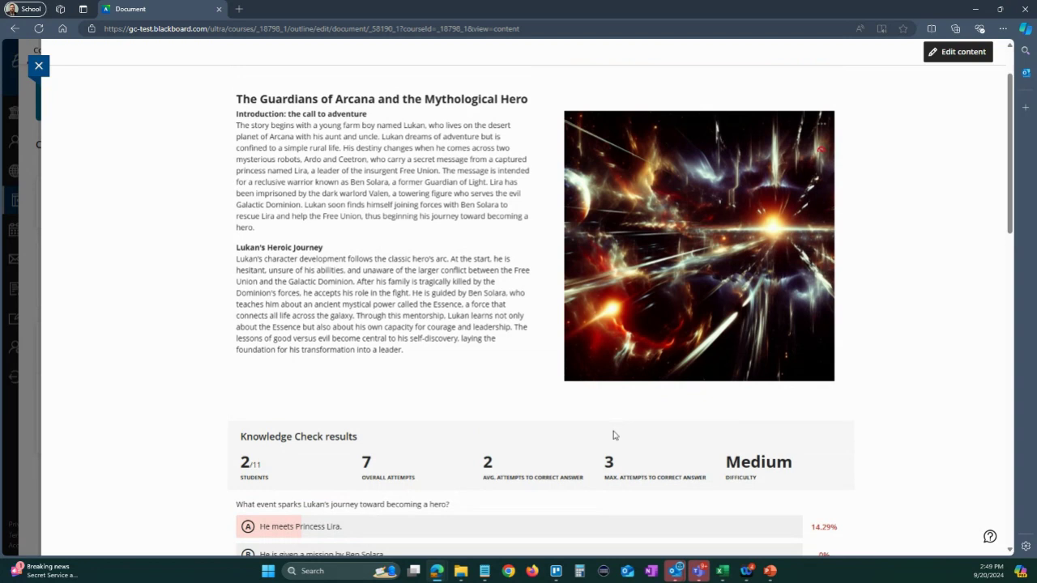
scroll(613, 435, "down", 2)
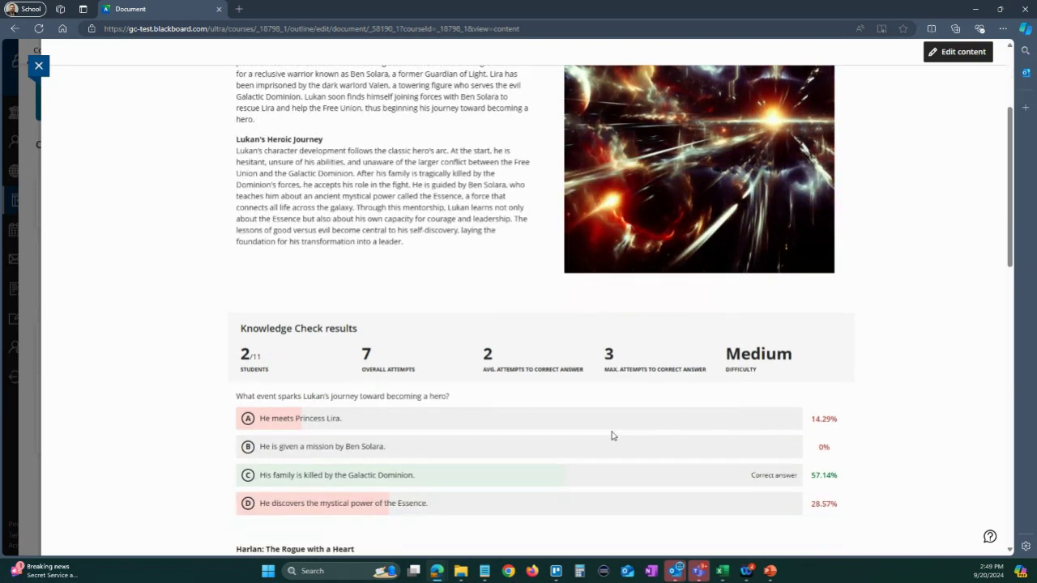